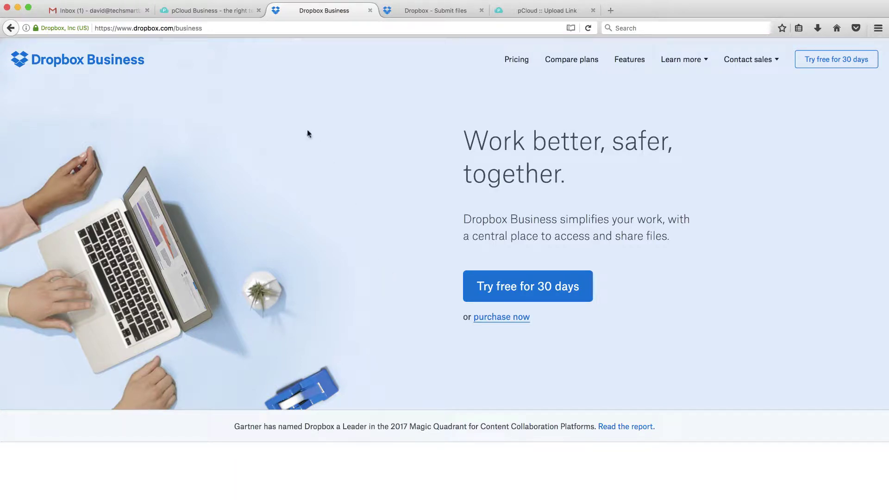
# - Show the Dropbox Business pricing plans: Standard $12.50, Advanced $20 per user/month, Enterprise
pyautogui.click(210, 12)
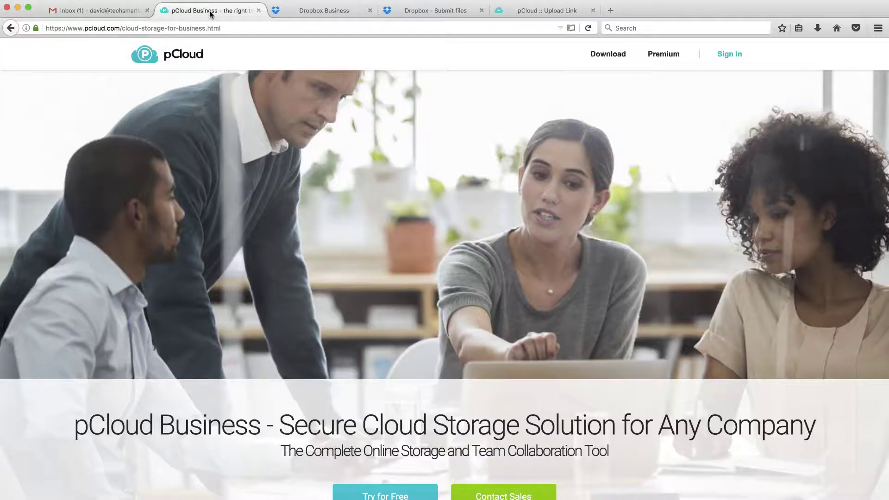
pyautogui.click(325, 10)
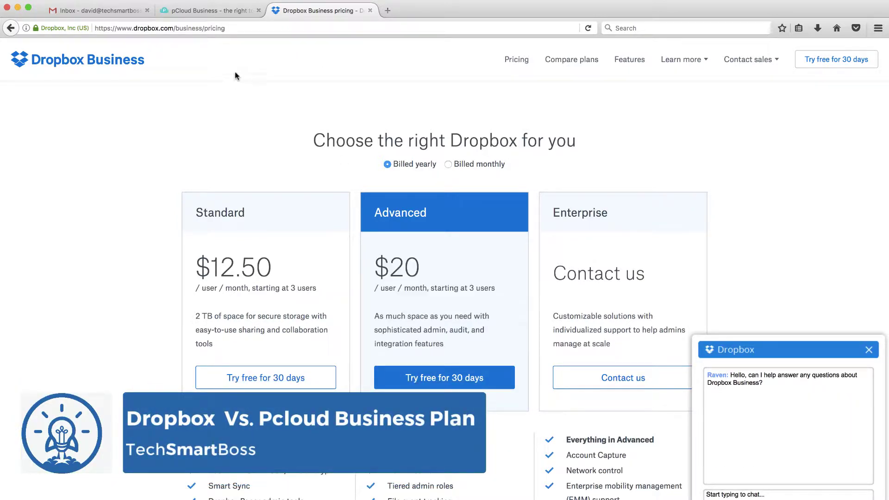
pyautogui.click(208, 12)
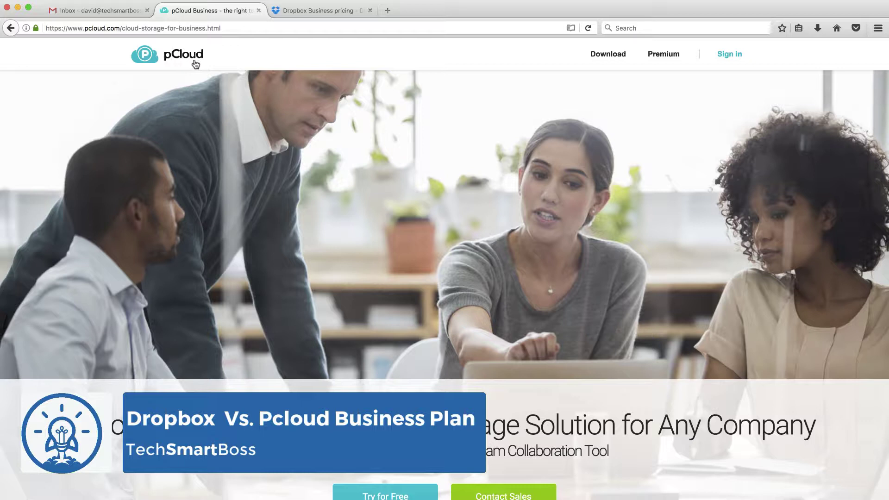
pyautogui.click(322, 14)
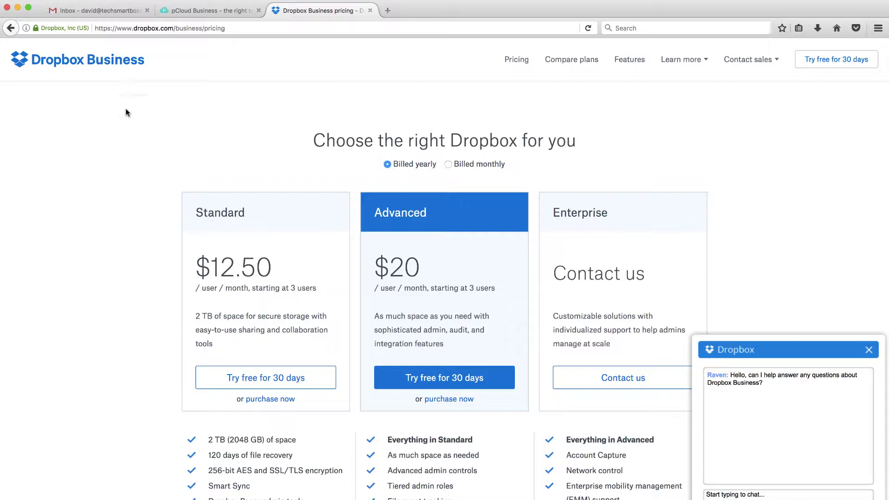
pyautogui.scroll(-2, 124, 164)
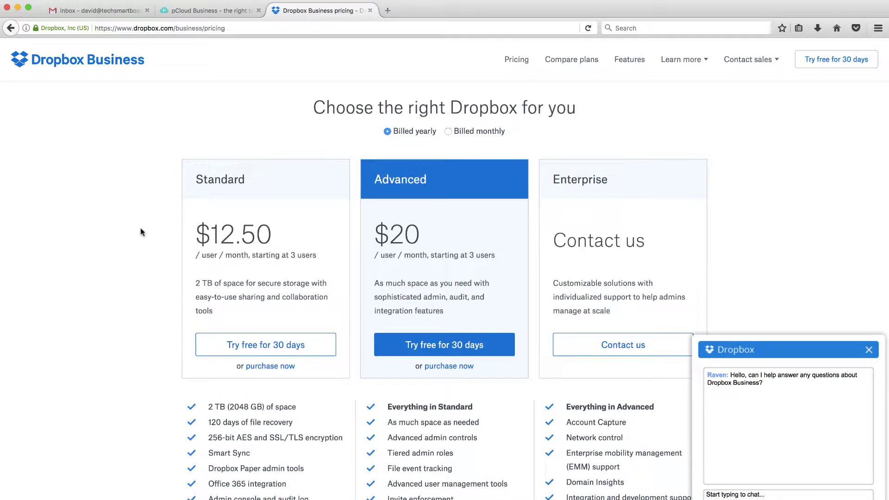
pyautogui.scroll(-2, 142, 241)
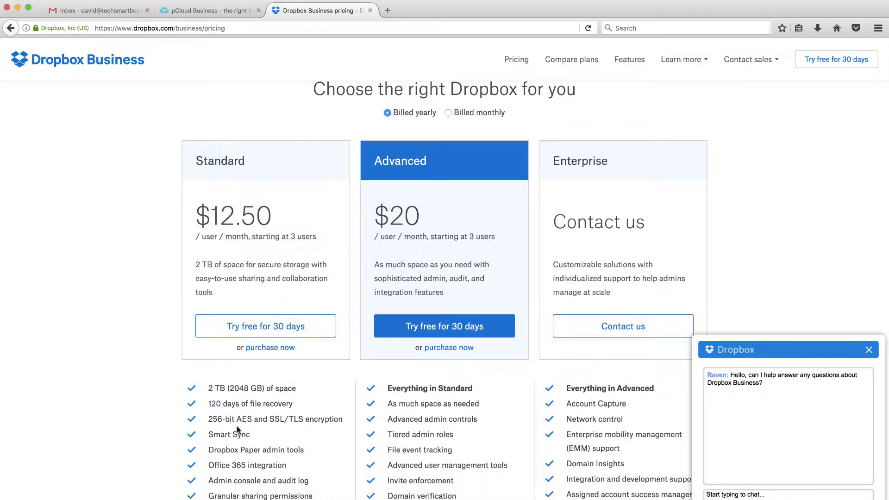
pyautogui.scroll(-5, 128, 360)
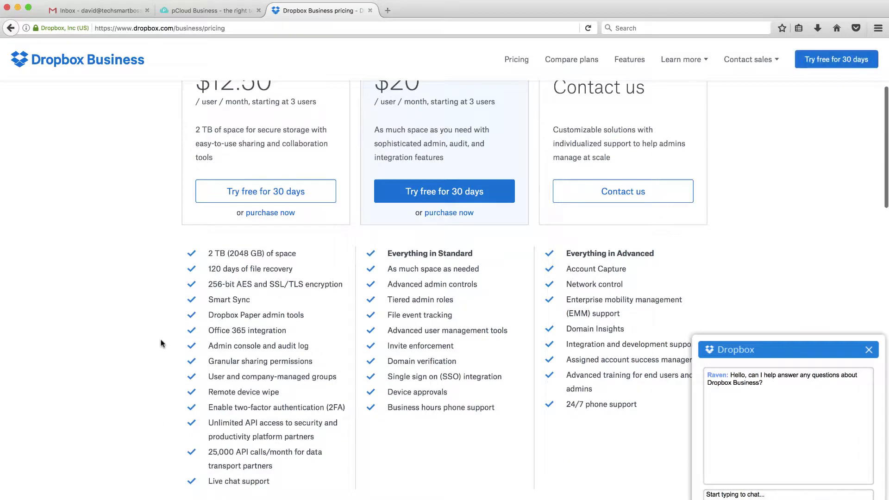
pyautogui.scroll(5, 138, 375)
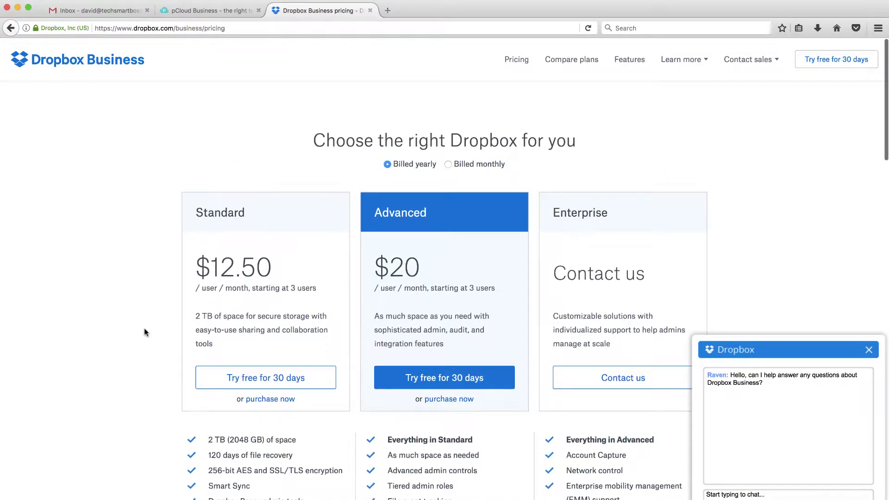
# - Scroll the pCloud Business page down to the 30-day free trial with 1 TB storage
pyautogui.click(226, 11)
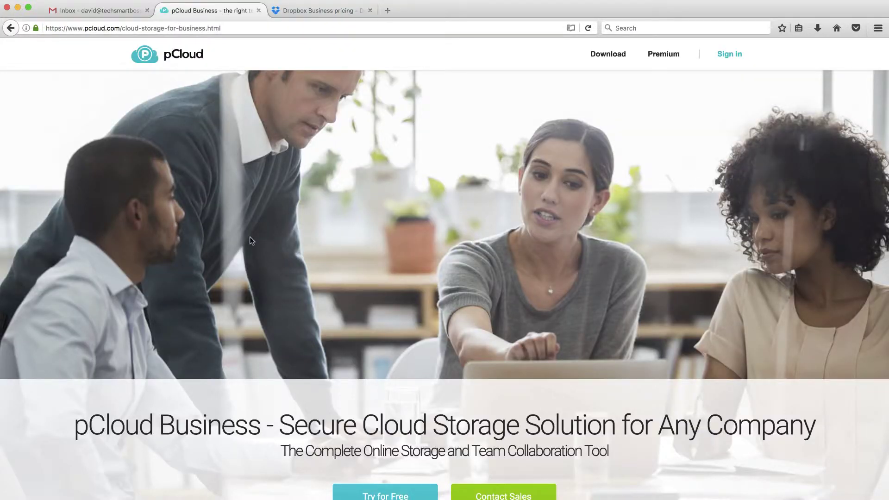
pyautogui.scroll(-3, 250, 237)
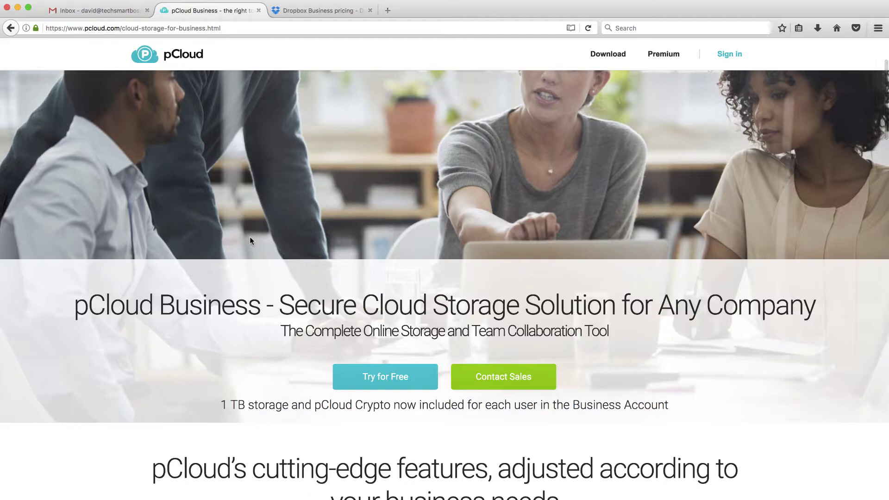
pyautogui.scroll(-2, 249, 237)
pyautogui.scroll(-9, 249, 237)
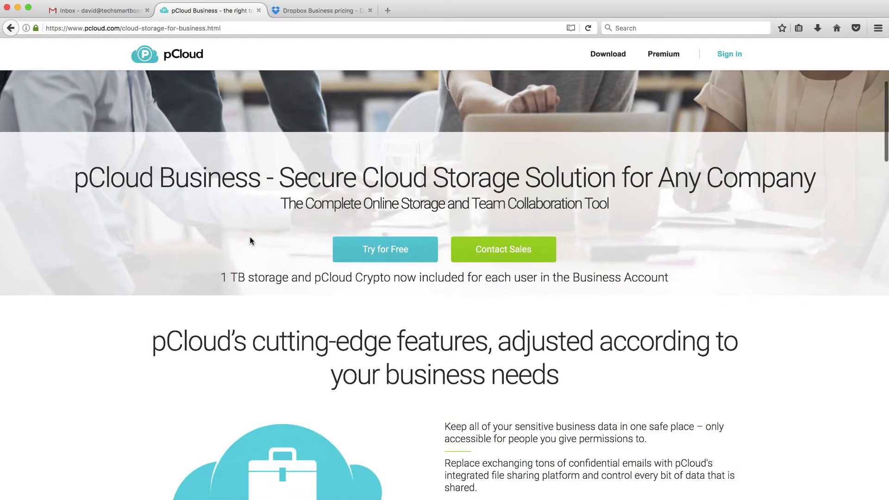
pyautogui.scroll(-7, 250, 241)
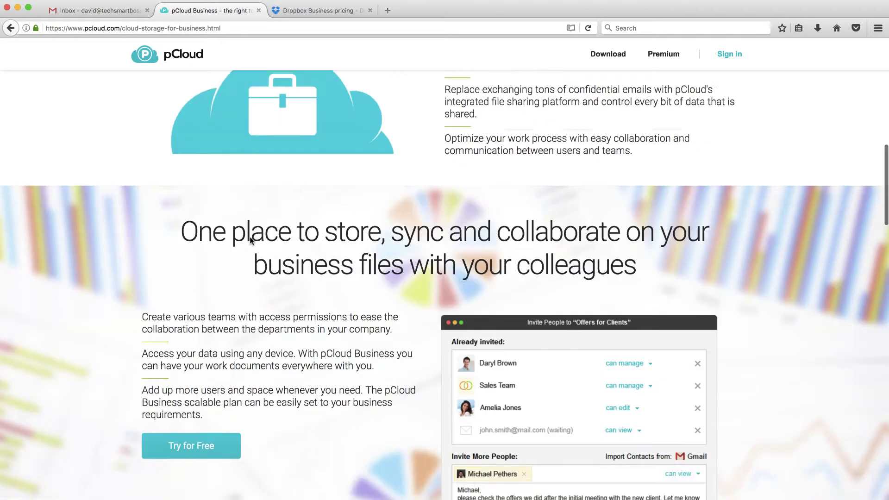
pyautogui.scroll(-3, 251, 241)
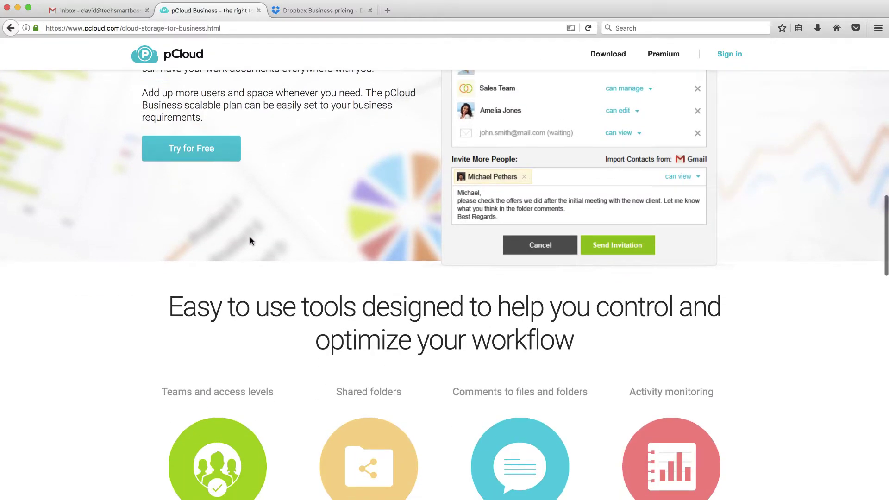
pyautogui.scroll(-2, 250, 241)
pyautogui.scroll(-2, 250, 241)
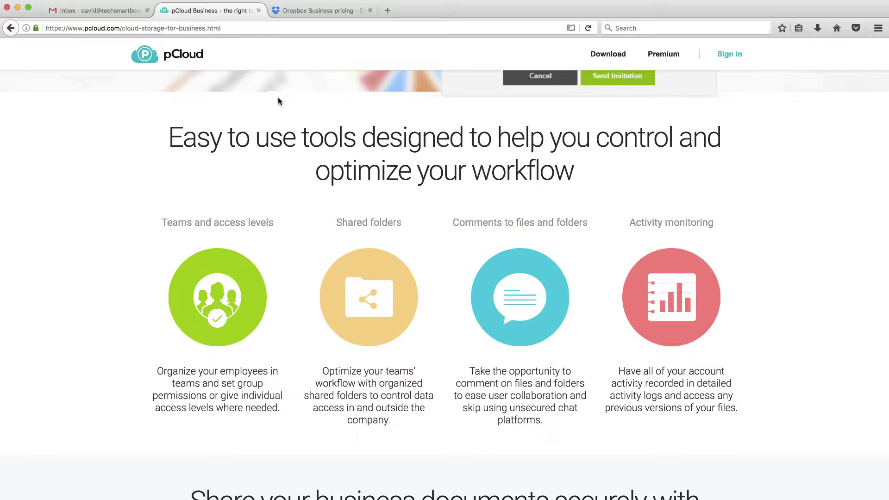
pyautogui.scroll(-6, 274, 242)
pyautogui.scroll(-20, 274, 242)
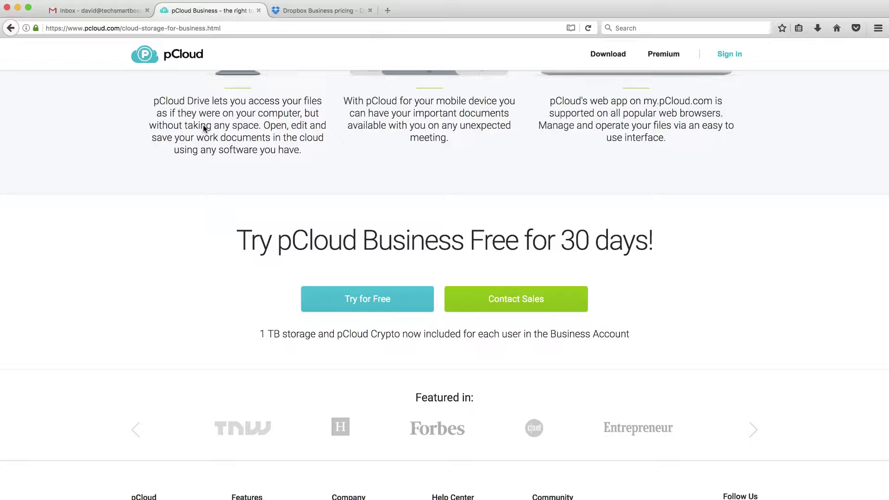
pyautogui.moveTo(4, 78)
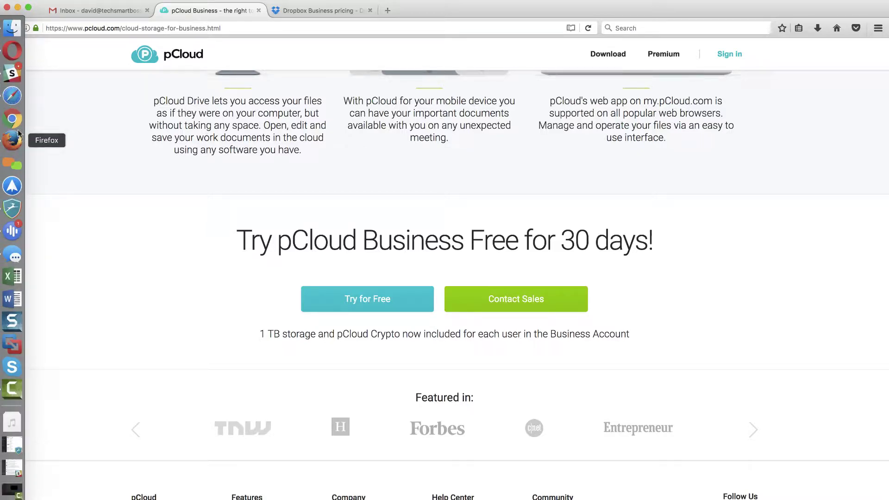
# - In Safari, show the pCloud account's Branding tab with the uploaded 5000fish logo
pyautogui.click(14, 99)
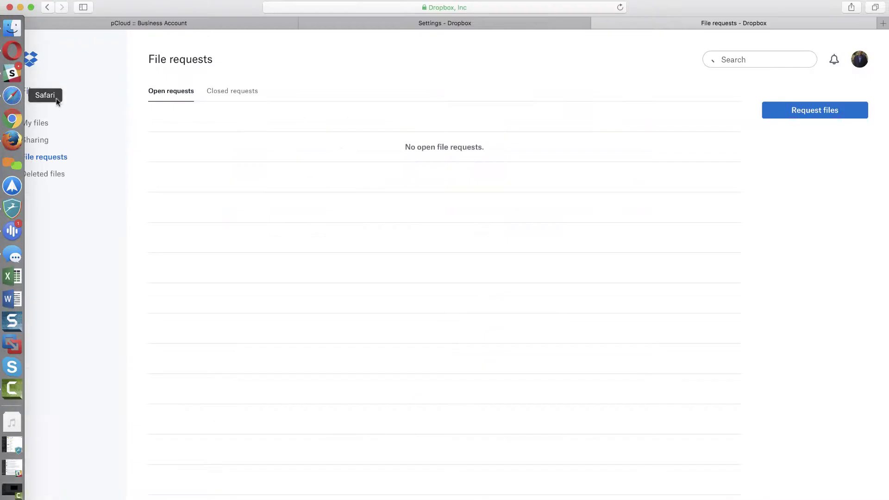
pyautogui.click(215, 25)
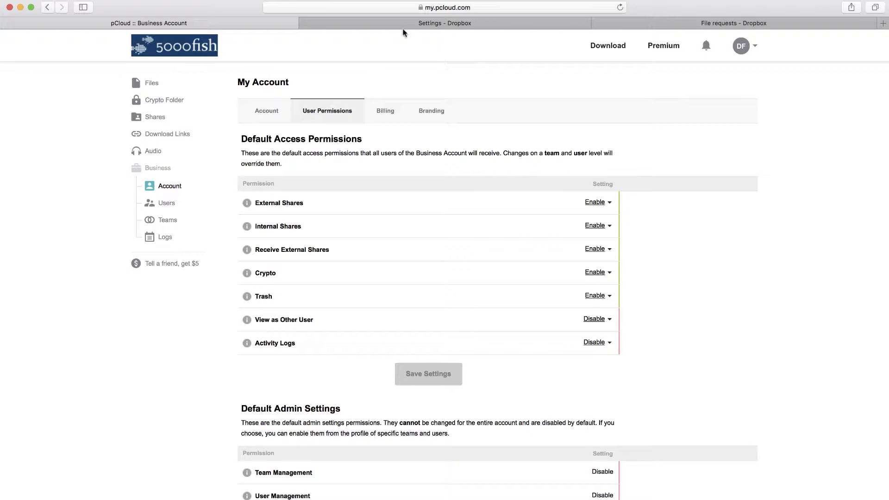
pyautogui.click(422, 26)
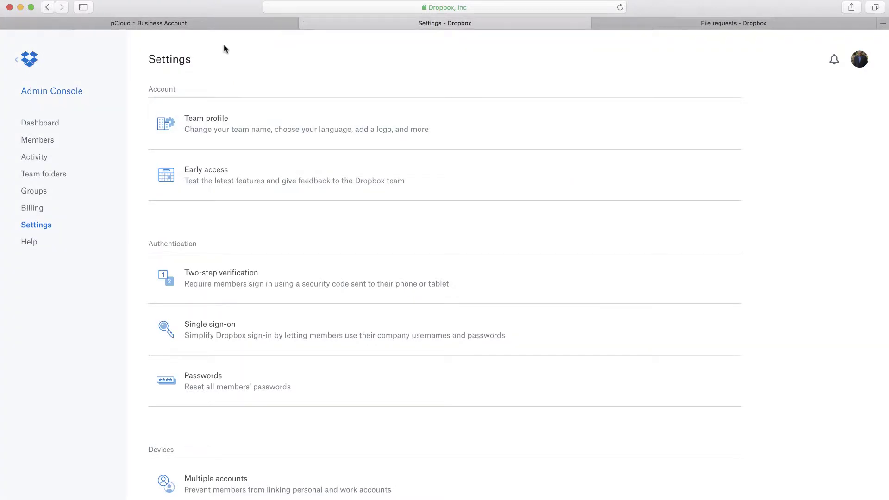
pyautogui.click(220, 27)
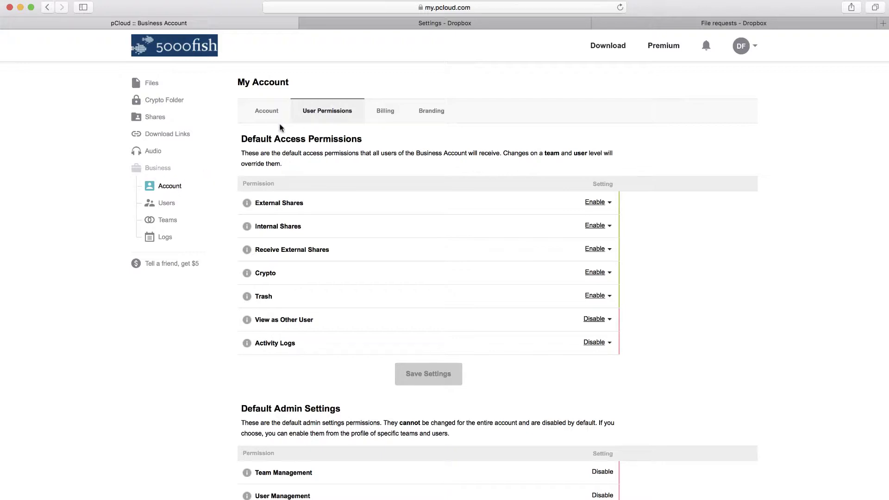
pyautogui.scroll(-3, 347, 242)
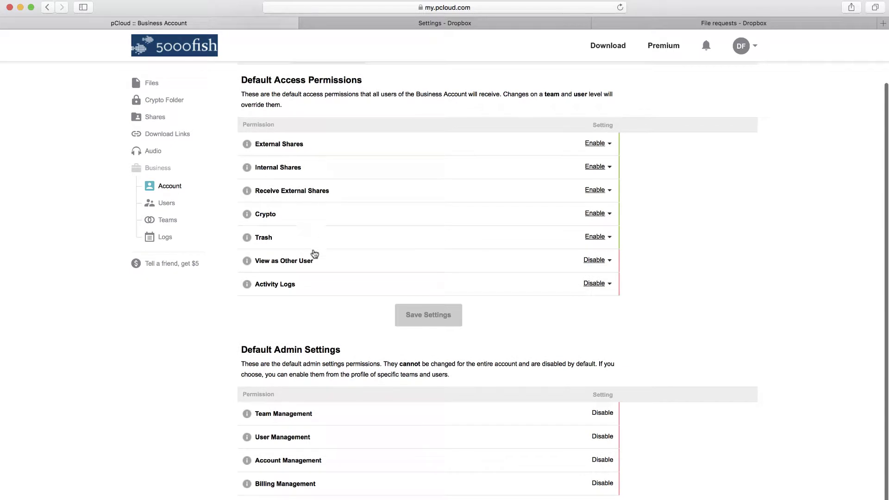
pyautogui.scroll(3, 312, 252)
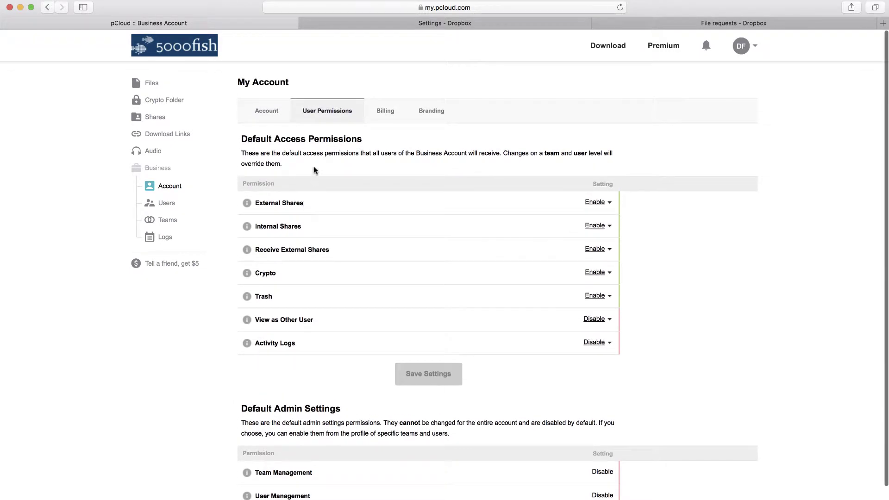
pyautogui.click(430, 115)
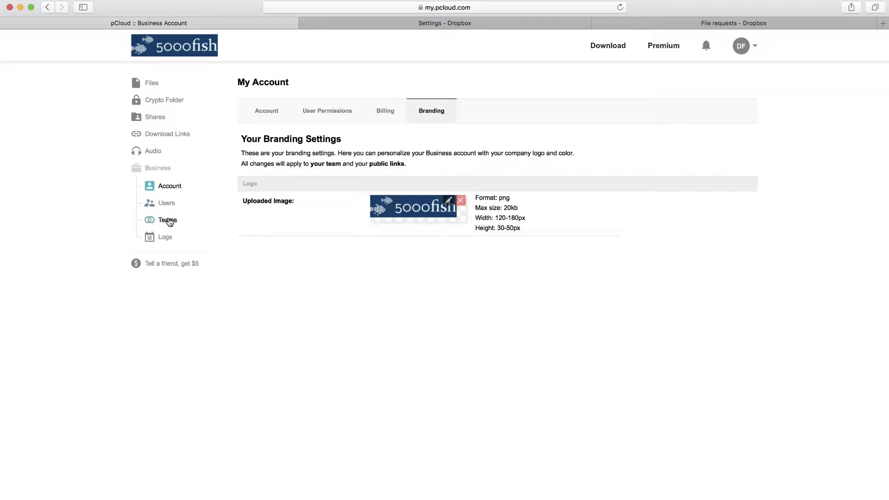
# - Check the pCloud teams and Dropbox team profile, then show pCloud's Files list of four folders
pyautogui.click(169, 220)
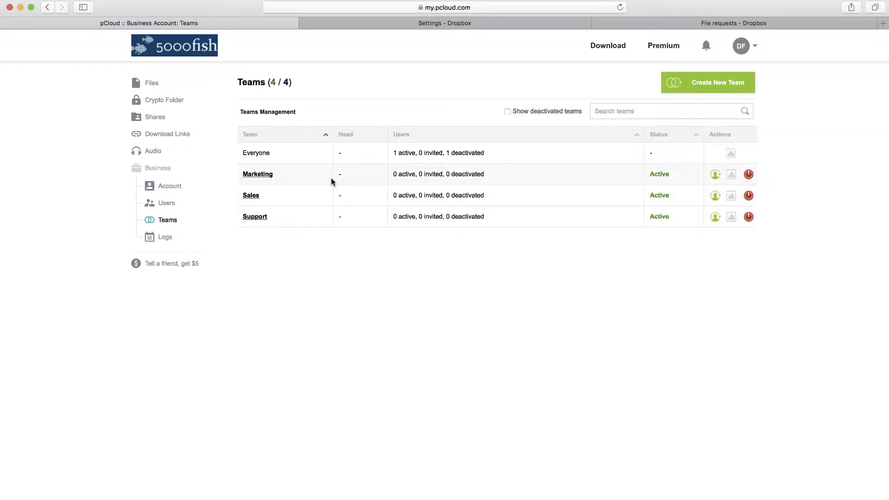
pyautogui.click(425, 23)
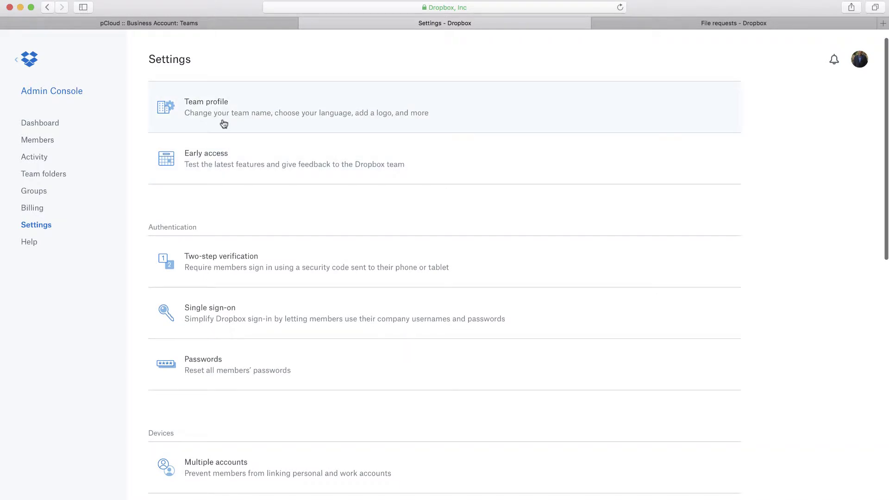
pyautogui.click(360, 122)
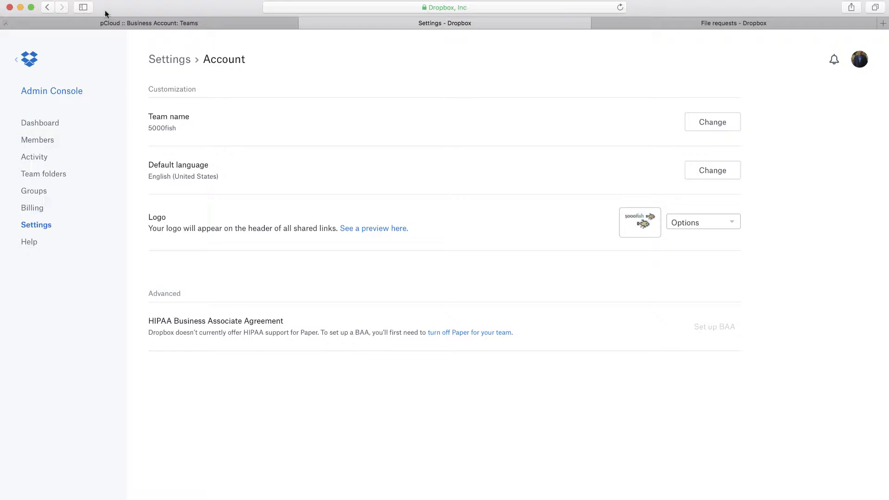
pyautogui.click(154, 22)
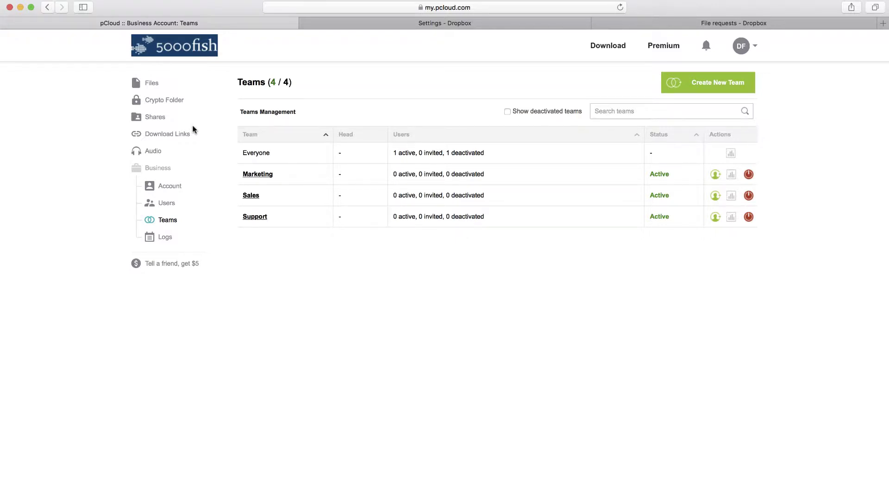
pyautogui.click(156, 87)
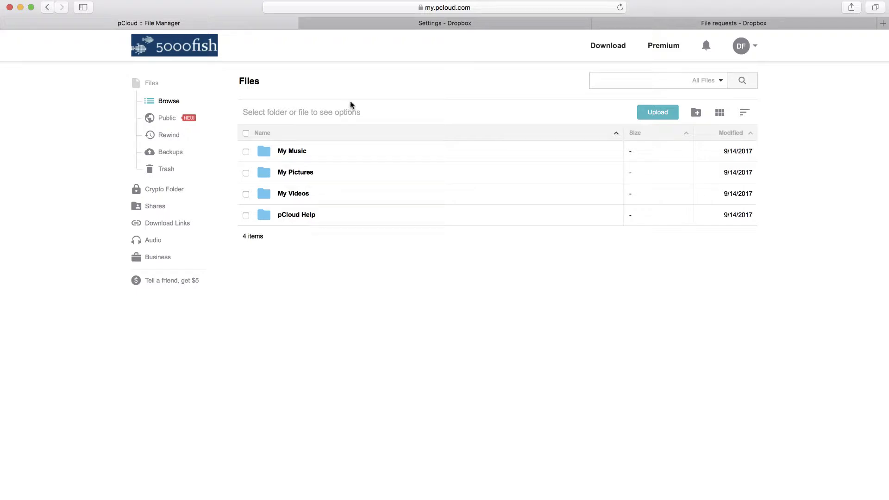
# - Create a Dropbox file request titled 'Send me the spreadsheet' without a deadline
pyautogui.click(666, 24)
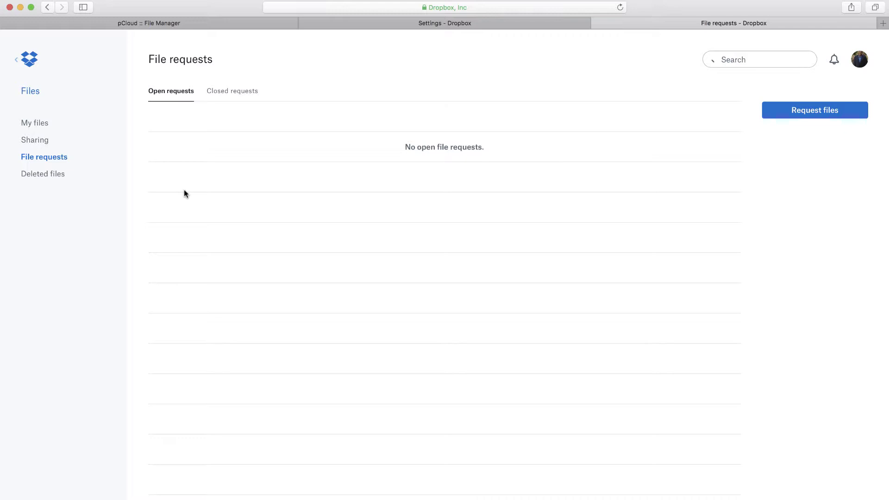
pyautogui.click(46, 157)
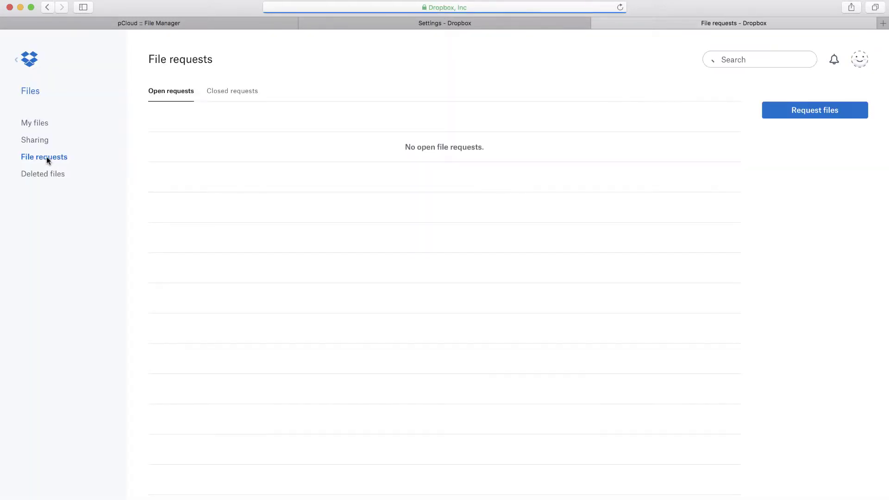
pyautogui.click(817, 113)
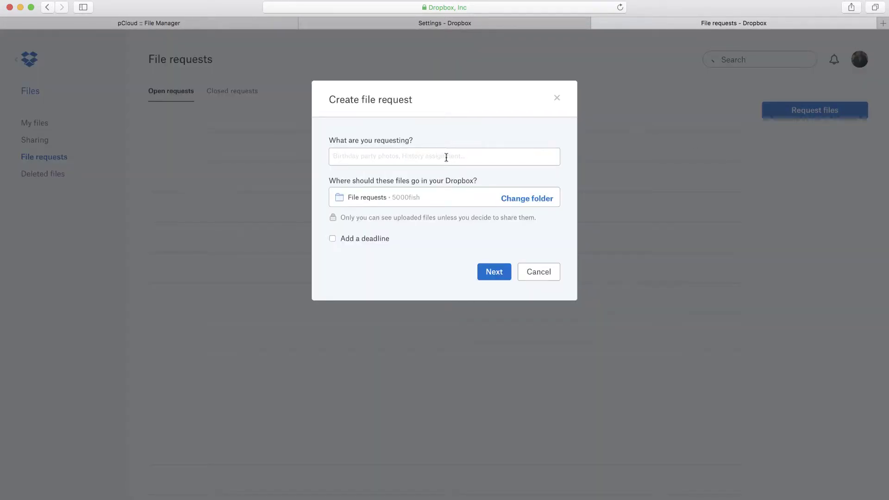
pyautogui.write('Send me the spreadsheet')
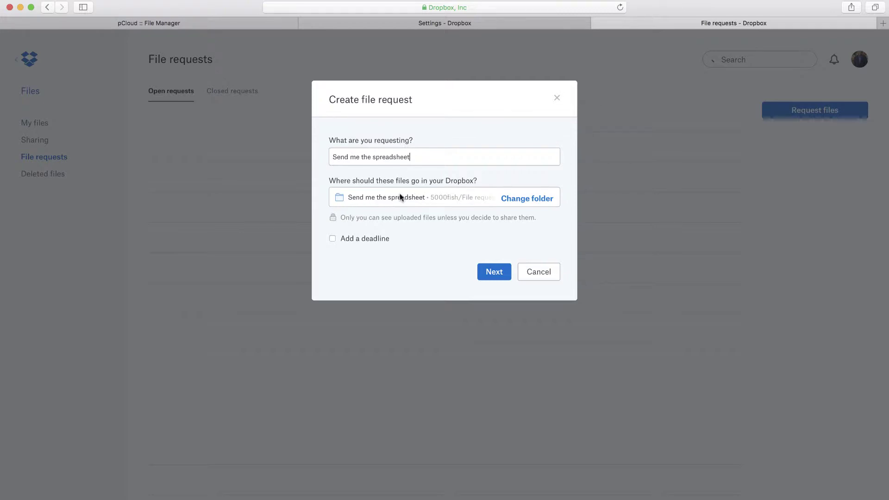
pyautogui.click(332, 240)
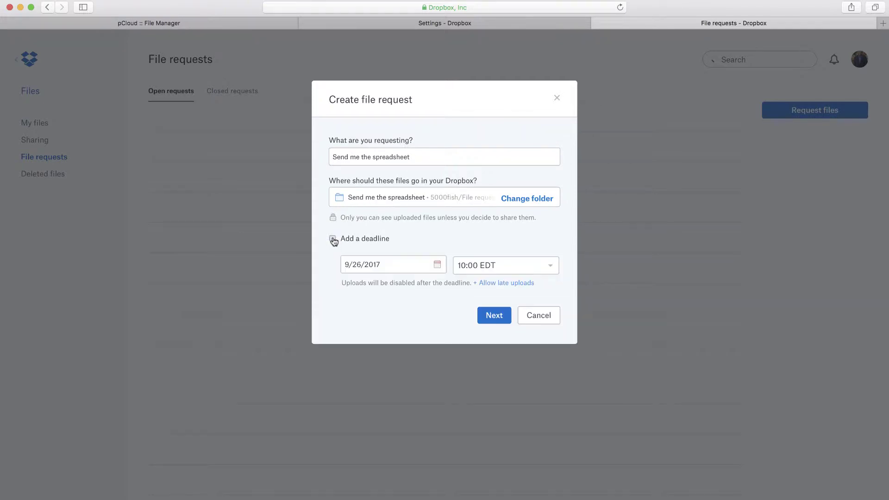
pyautogui.click(333, 239)
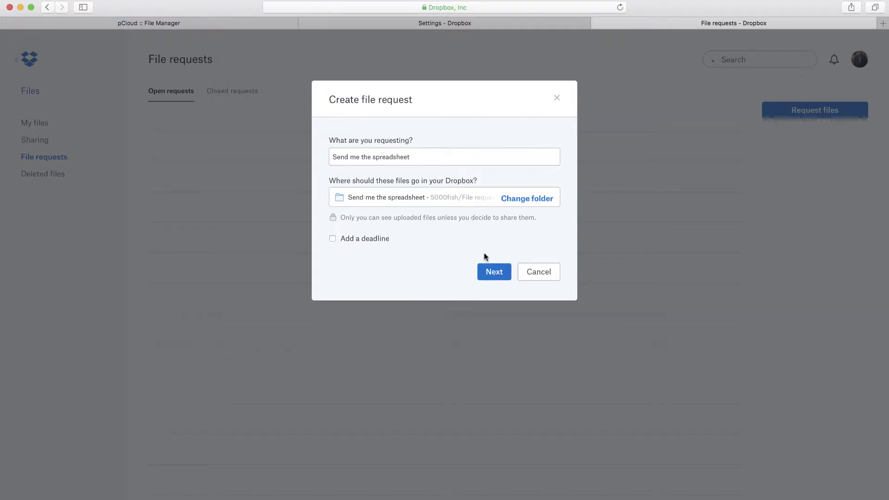
pyautogui.click(491, 274)
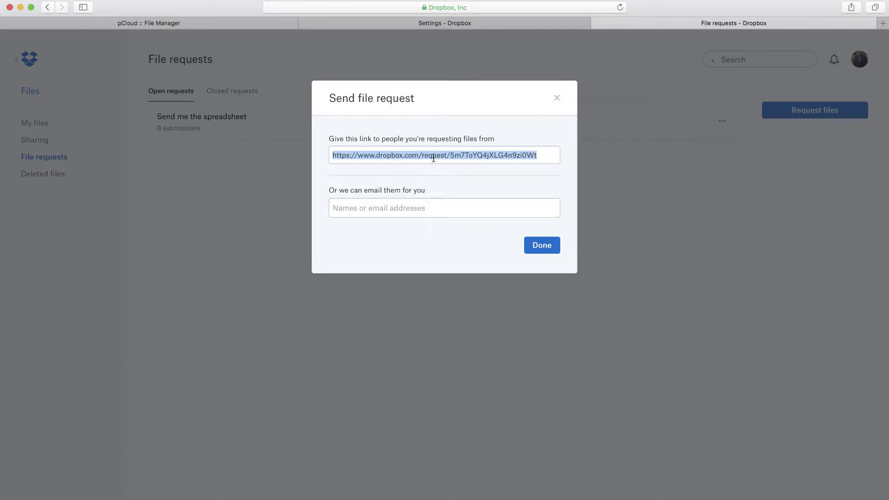
# - Select the request's full upload link and bring up the e-mail invite fields
pyautogui.tripleClick(433, 156)
pyautogui.press('super+c')
pyautogui.click(369, 208)
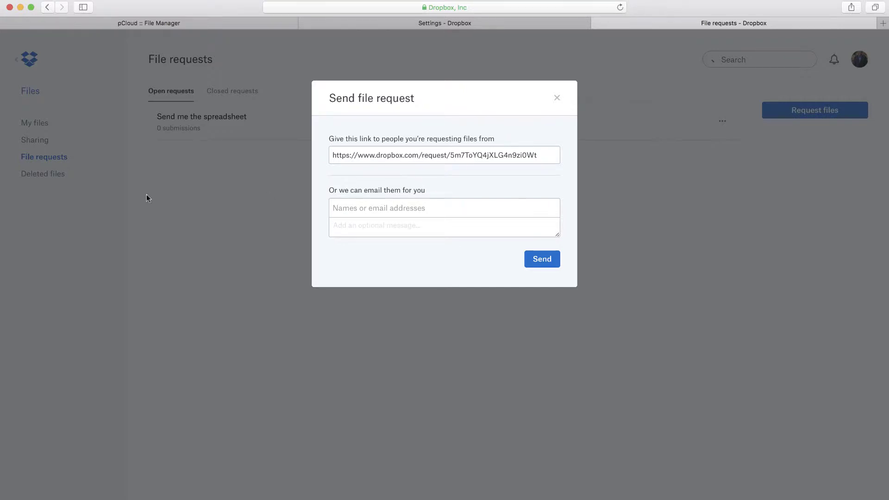
# - In Firefox, load the pasted request link and pick the Yurbi_phrases_english spreadsheet
pyautogui.moveTo(9, 185)
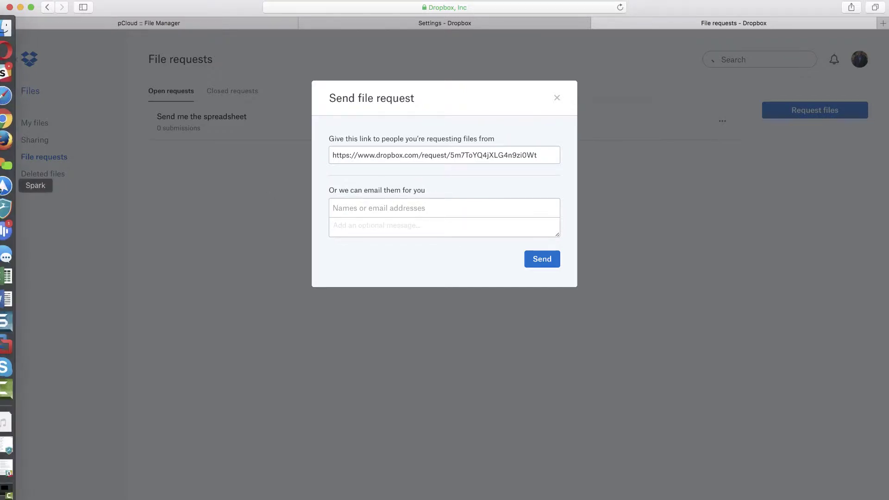
pyautogui.click(12, 142)
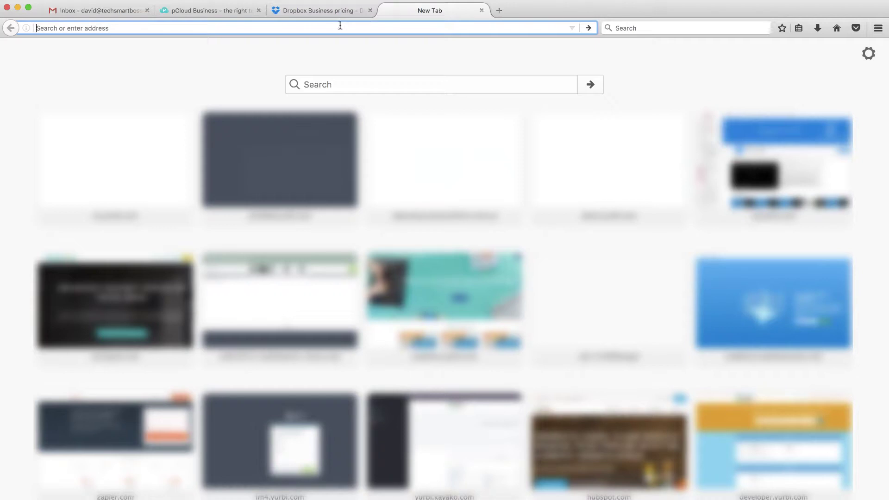
pyautogui.press('super+v')
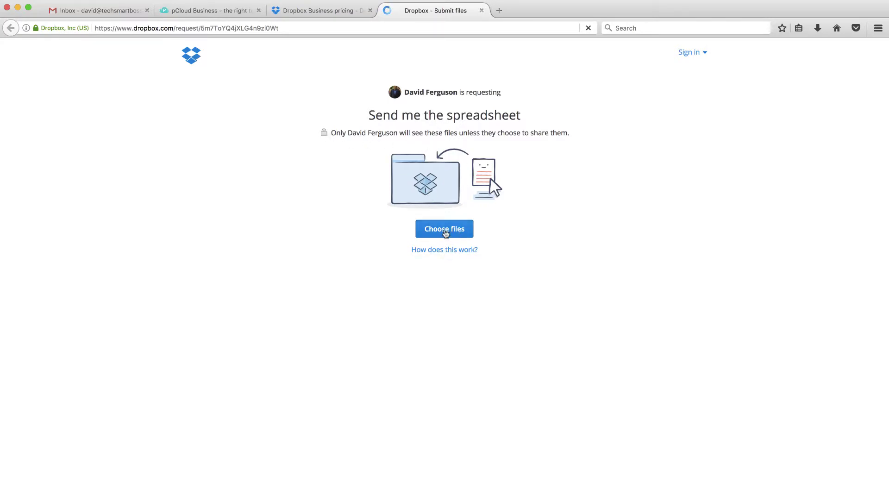
pyautogui.click(445, 232)
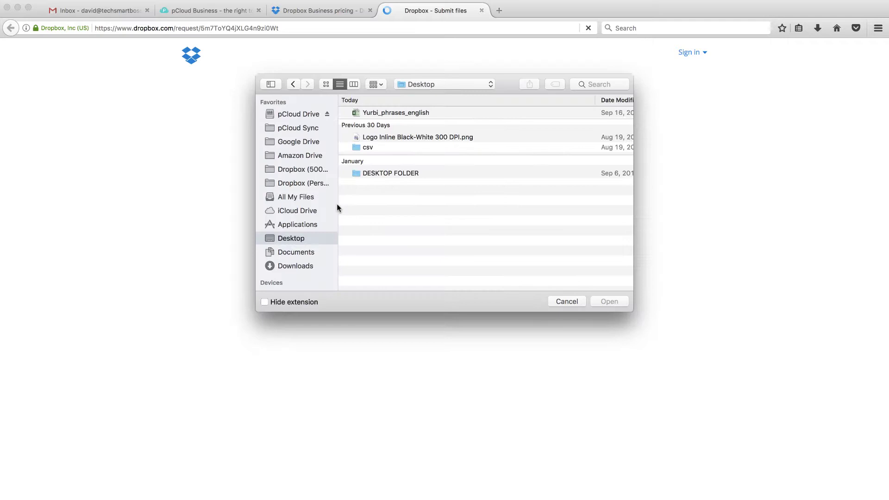
pyautogui.doubleClick(383, 114)
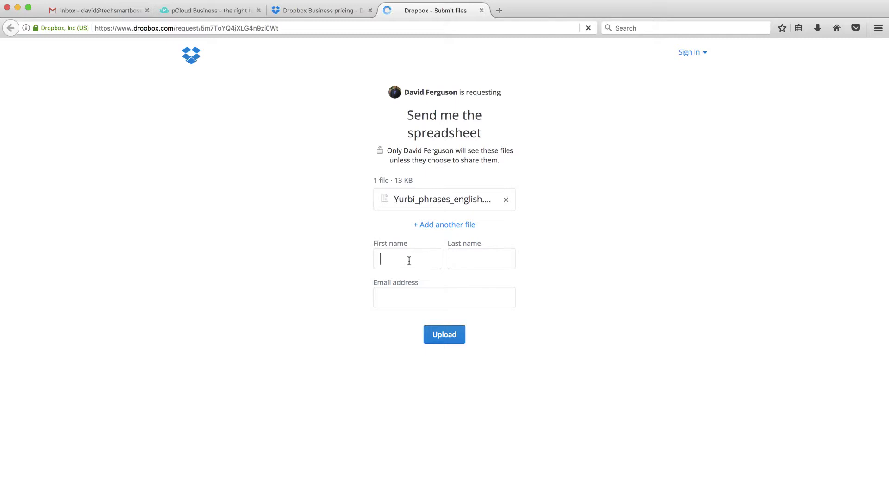
# - Enter the submitter's first name, last name and e-mail address, then upload the file
pyautogui.press('Tab')
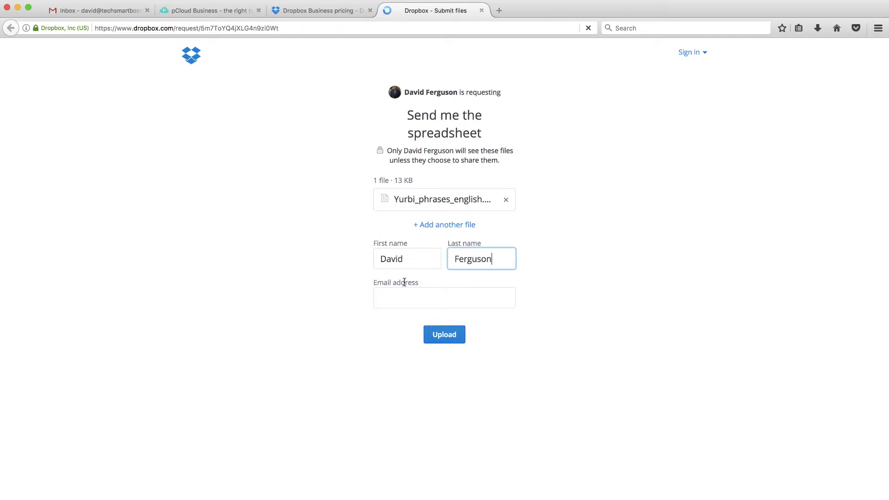
pyautogui.click(402, 292)
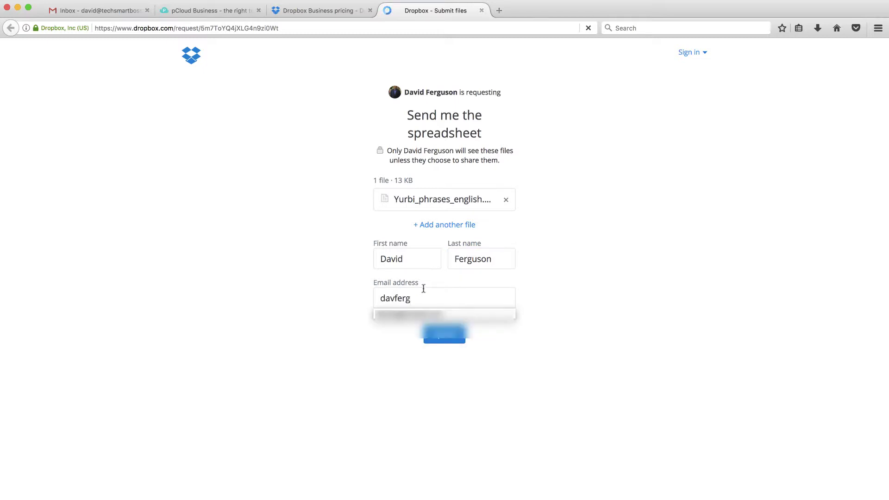
pyautogui.press('super+a')
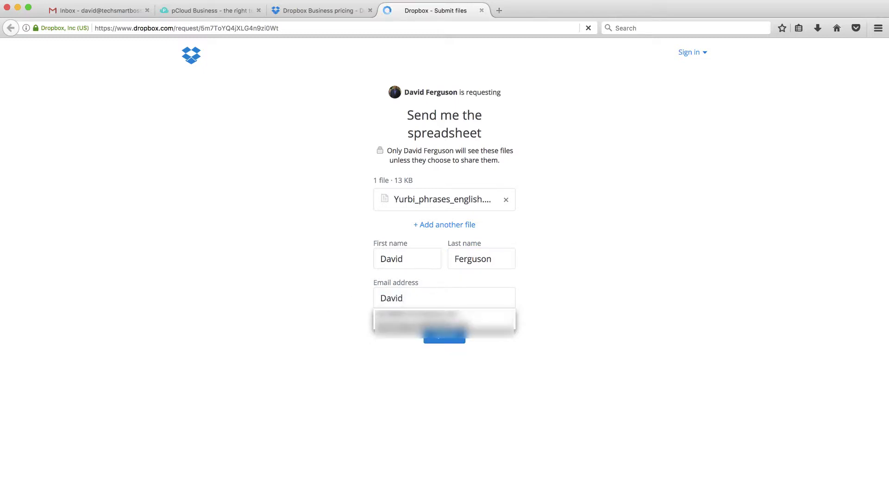
pyautogui.click(382, 315)
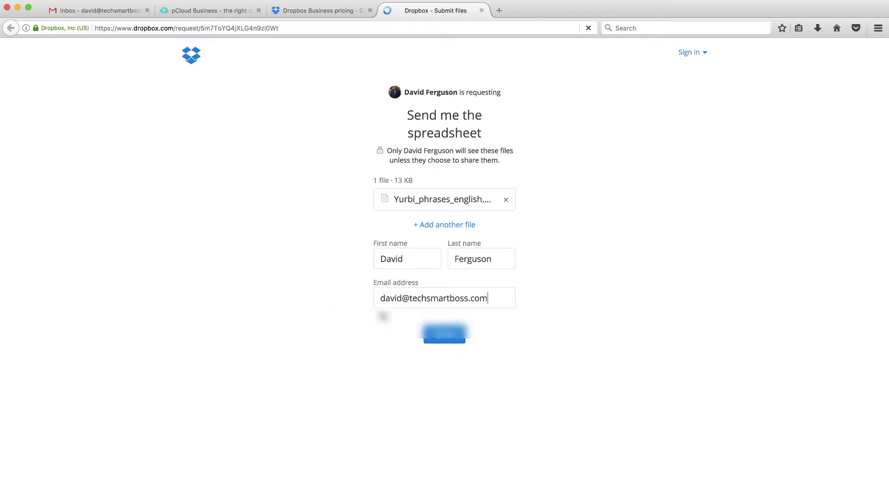
pyautogui.click(451, 337)
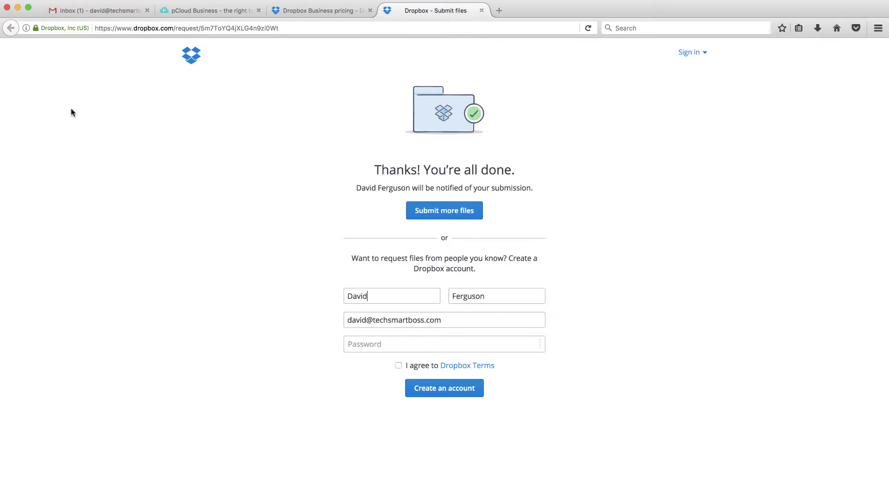
# - Close the Dropbox request's sharing dialog and return to the pCloud file manager
pyautogui.moveTo(11, 95)
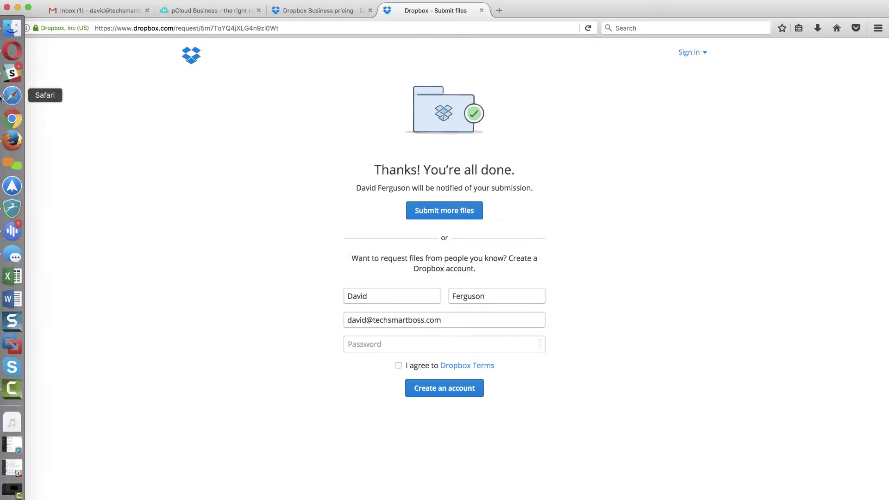
pyautogui.click(12, 96)
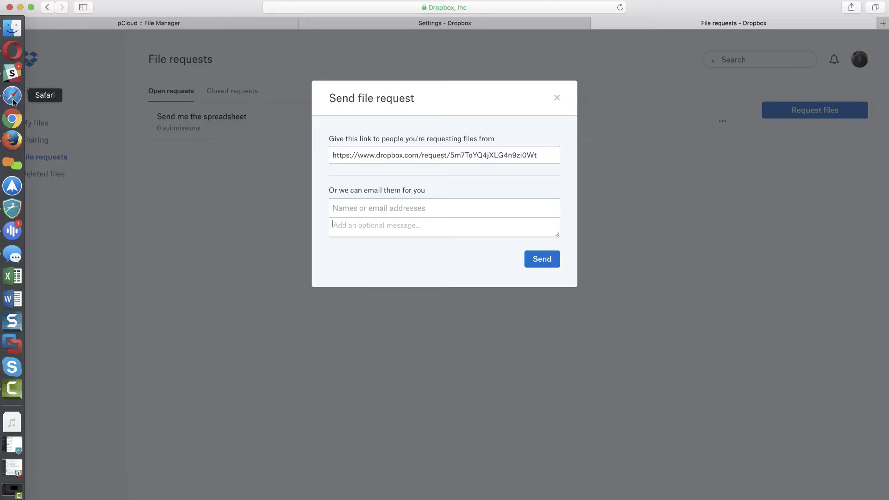
pyautogui.click(557, 98)
pyautogui.click(226, 29)
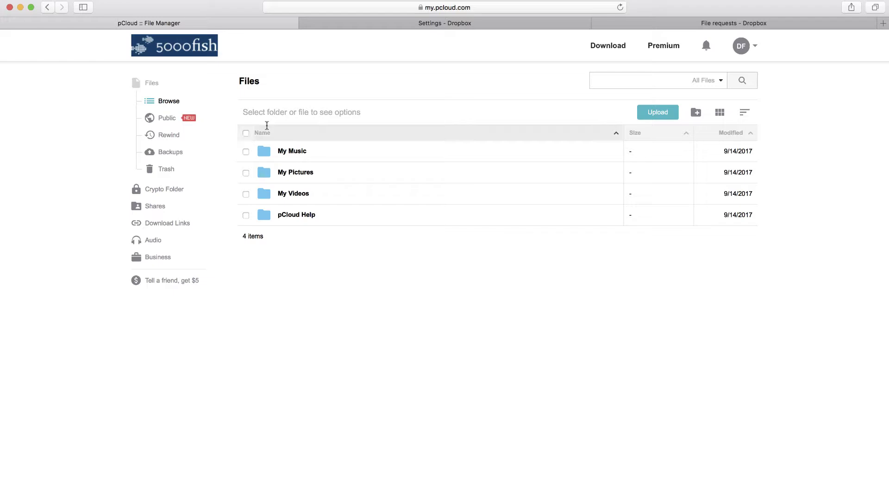
# - Create a new folder named 'Share Folder' in the pCloud Files list
pyautogui.click(695, 113)
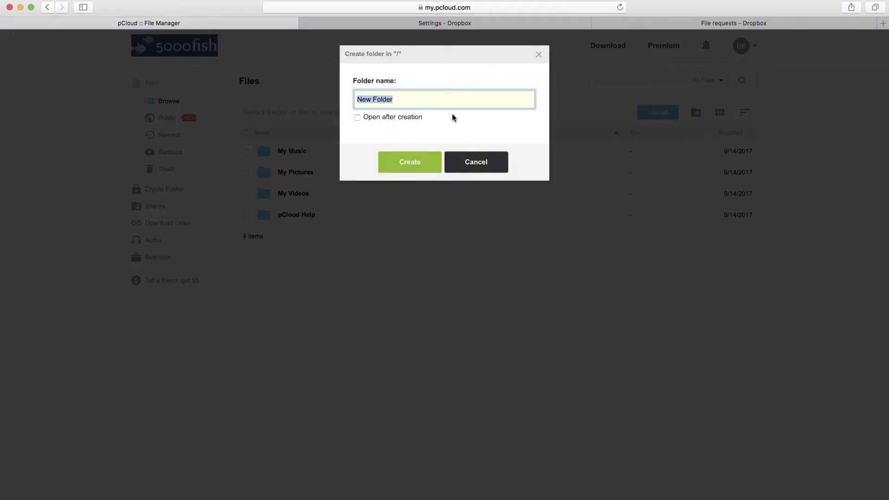
pyautogui.write('Share Fol')
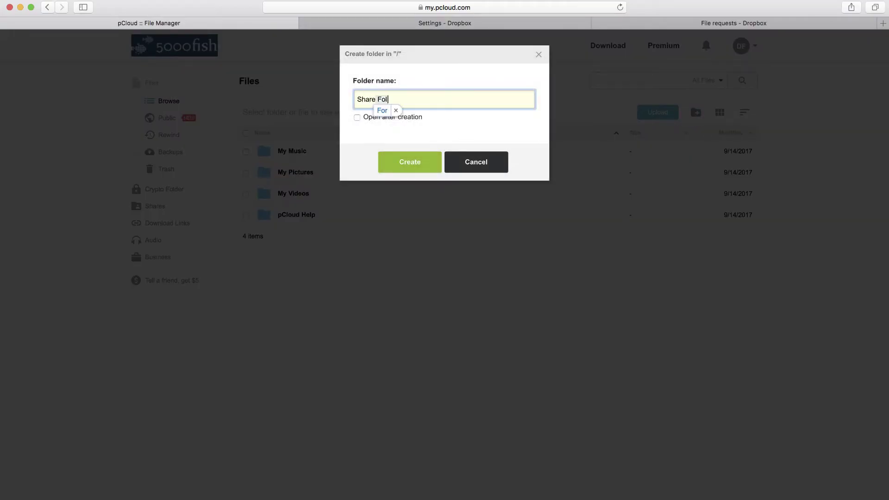
pyautogui.write('der')
pyautogui.click(410, 163)
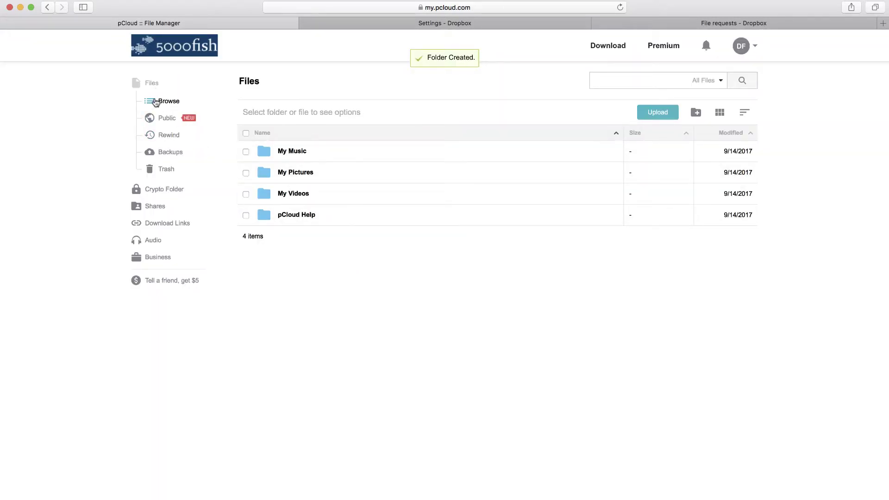
pyautogui.click(158, 119)
pyautogui.click(166, 102)
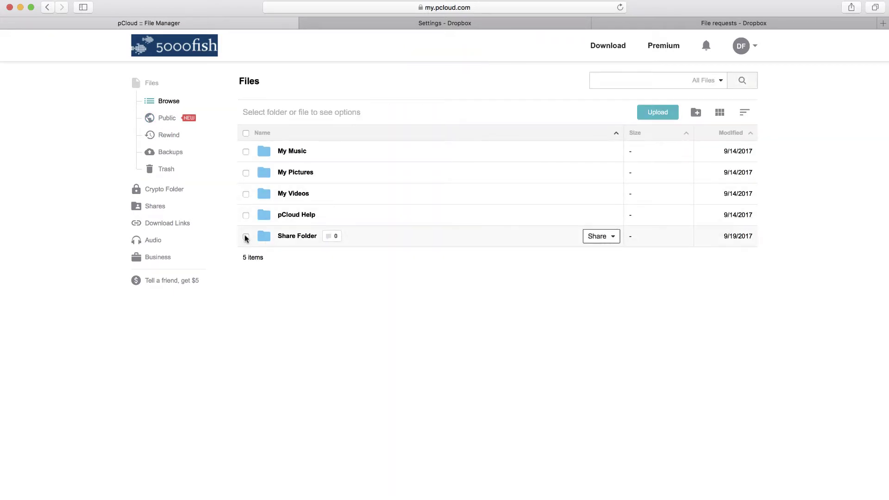
# - Generate an upload link for Share Folder and select its address
pyautogui.click(246, 236)
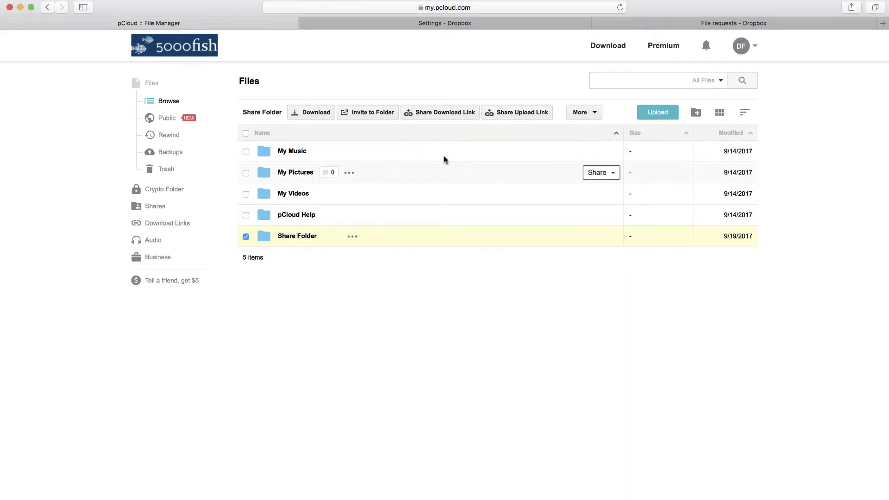
pyautogui.click(517, 117)
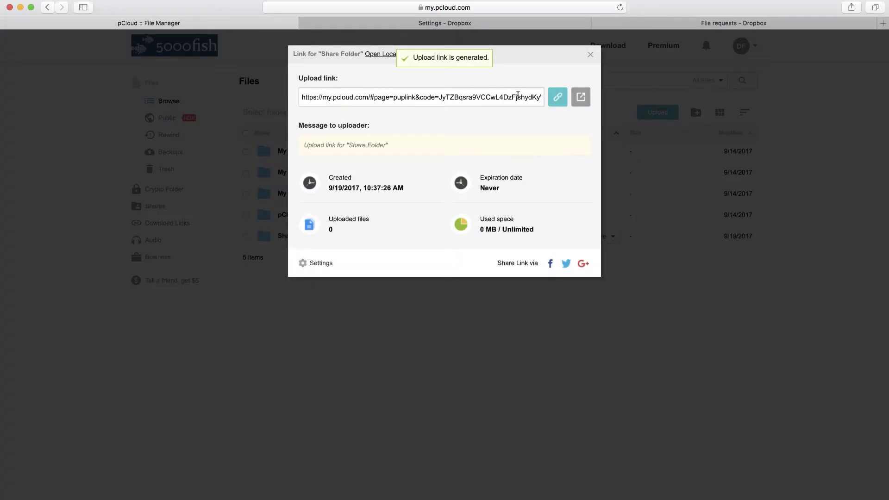
pyautogui.click(463, 99)
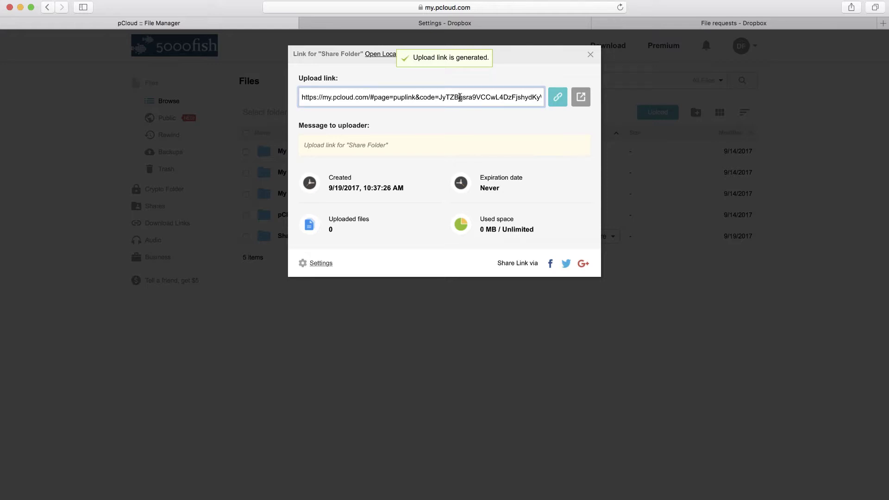
pyautogui.tripleClick(460, 97)
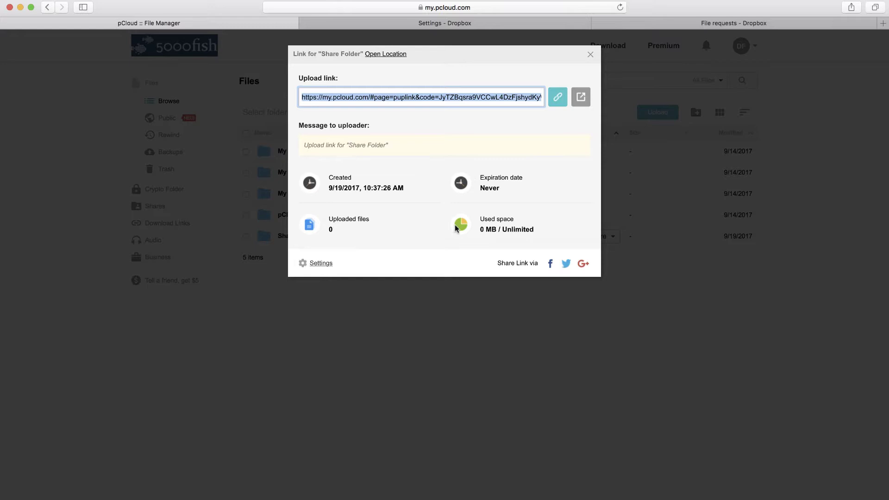
# - Change the upload link's uploader message to 'Send me the spreadsheet' and save it
pyautogui.click(319, 264)
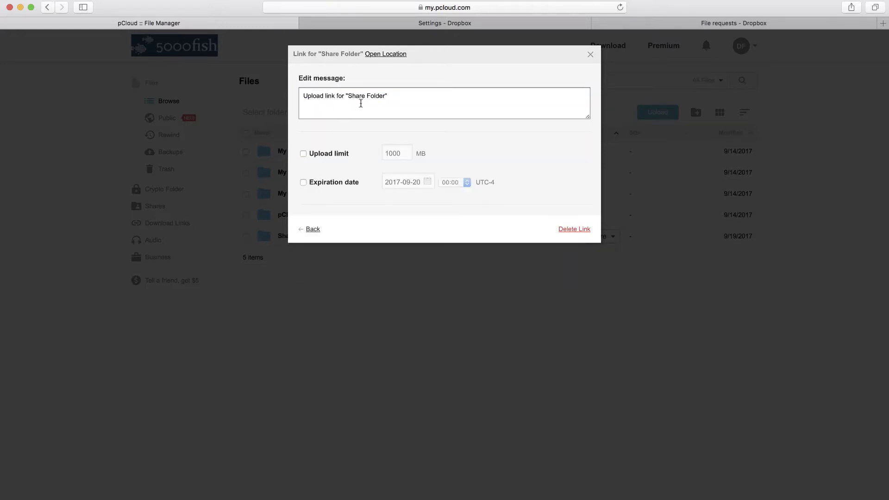
pyautogui.click(391, 99)
pyautogui.press('super+a')
pyautogui.write('S')
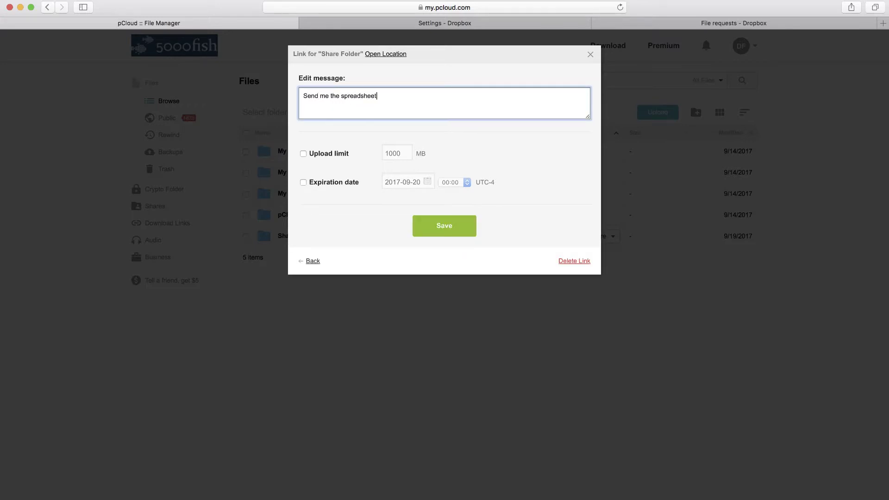
pyautogui.click(327, 140)
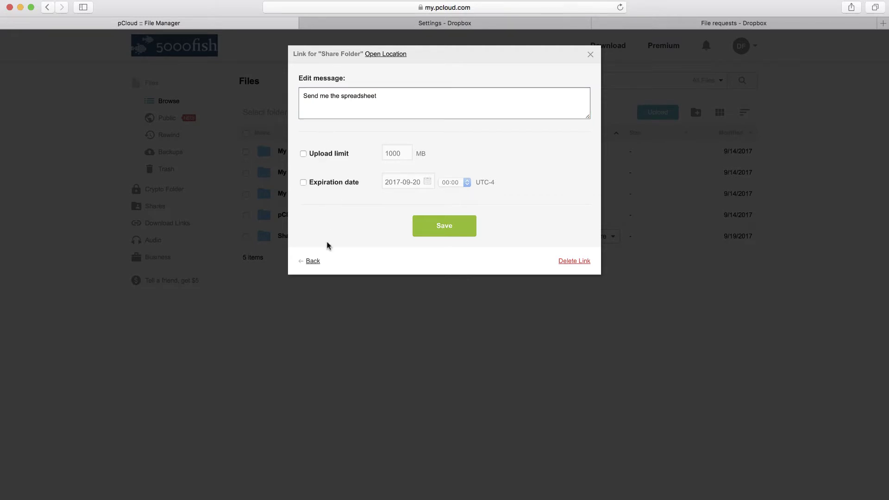
pyautogui.click(445, 226)
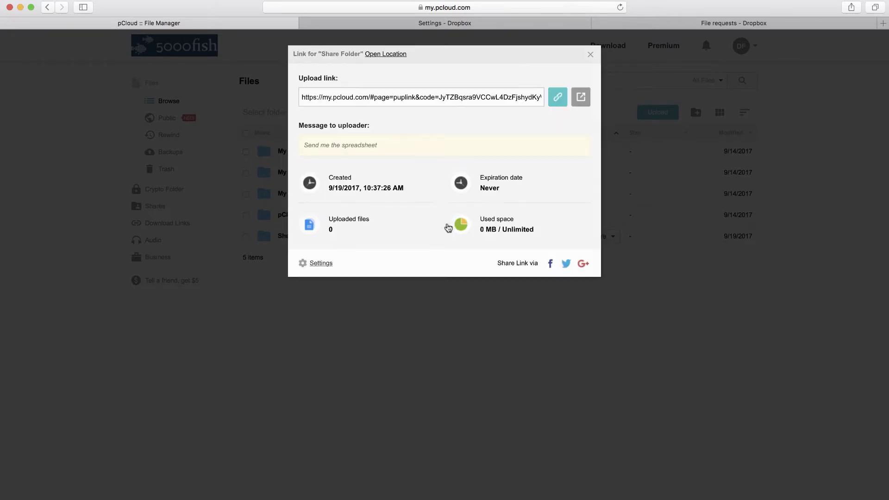
pyautogui.click(401, 97)
# - Copy the Share Folder upload link and open a new Firefox tab for it
pyautogui.click(394, 97)
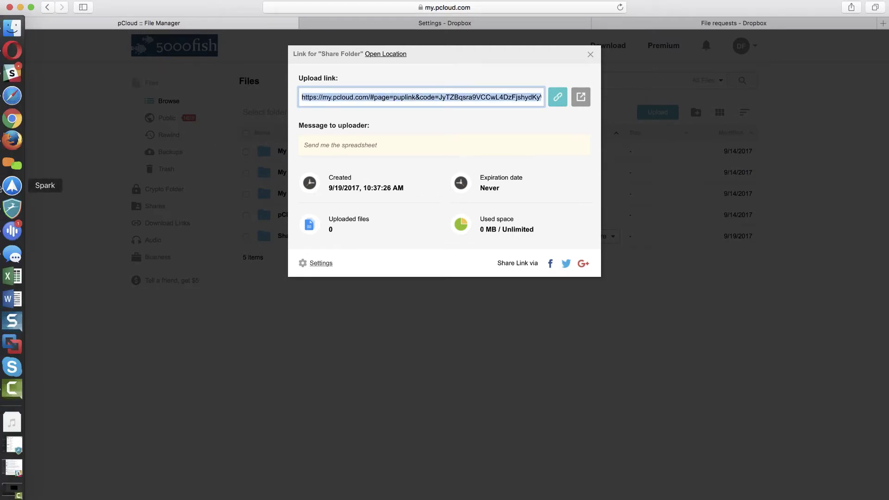
pyautogui.click(12, 142)
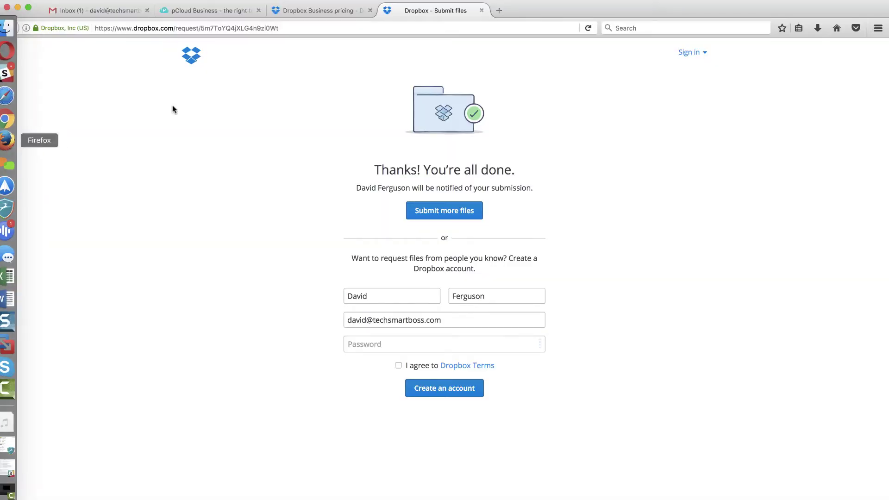
pyautogui.click(499, 11)
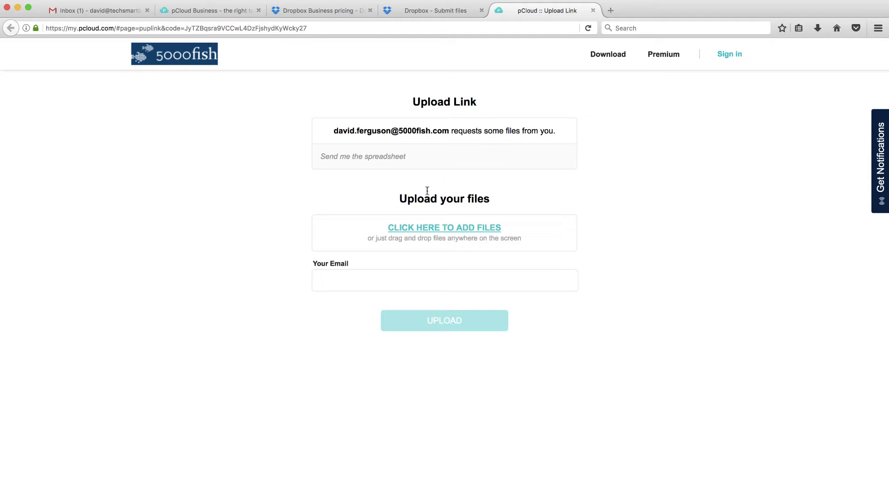
# - Add Yurbi_phrases_english.xlsx from the Desktop to the pCloud upload link
pyautogui.click(444, 231)
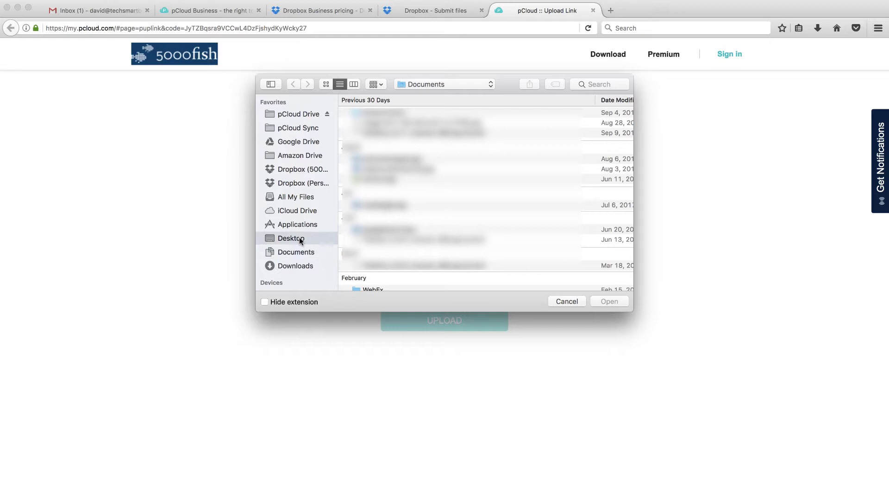
pyautogui.click(291, 238)
pyautogui.click(391, 113)
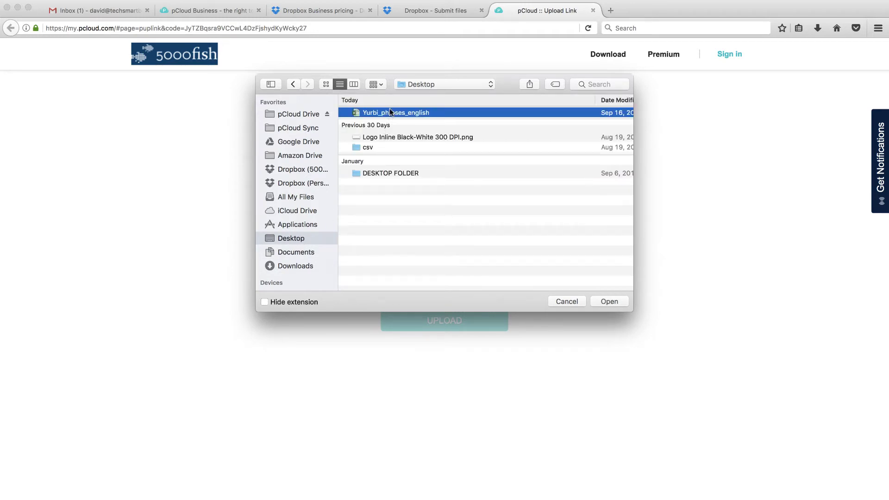
pyautogui.press('Return')
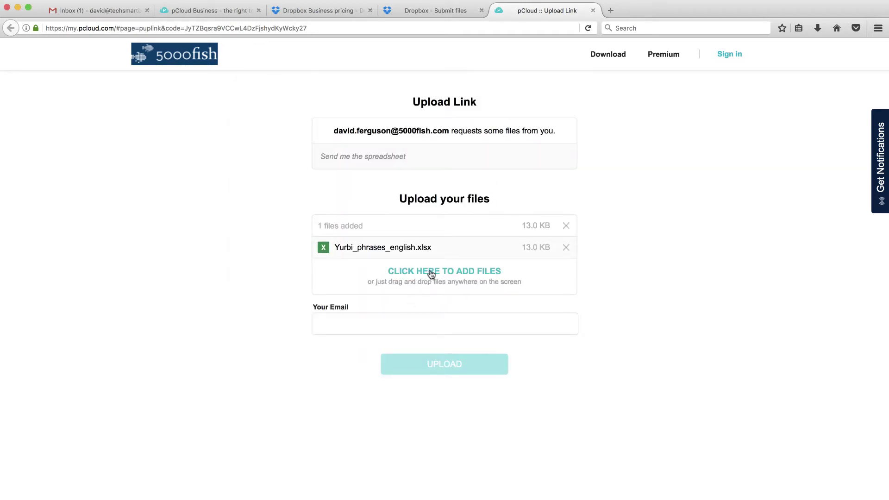
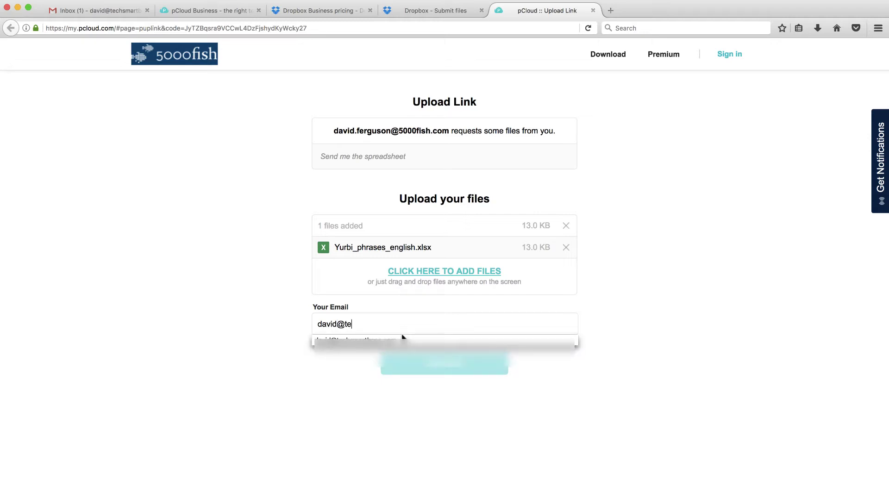
# - Enter the customer's e-mail, upload the spreadsheet, and return to the owner's Safari window
pyautogui.click(402, 339)
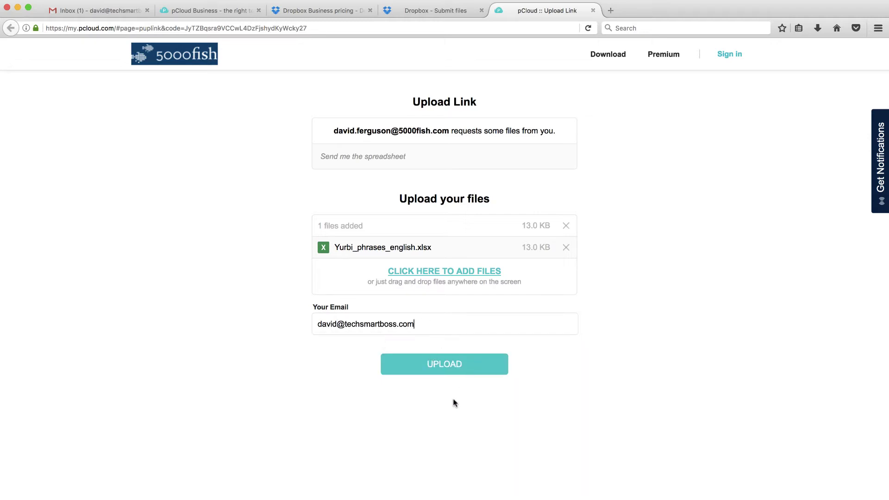
pyautogui.click(448, 364)
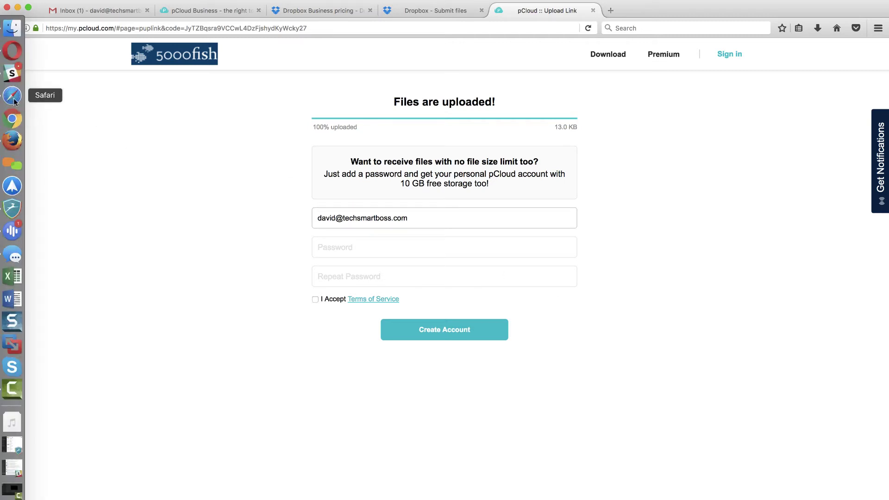
pyautogui.click(13, 95)
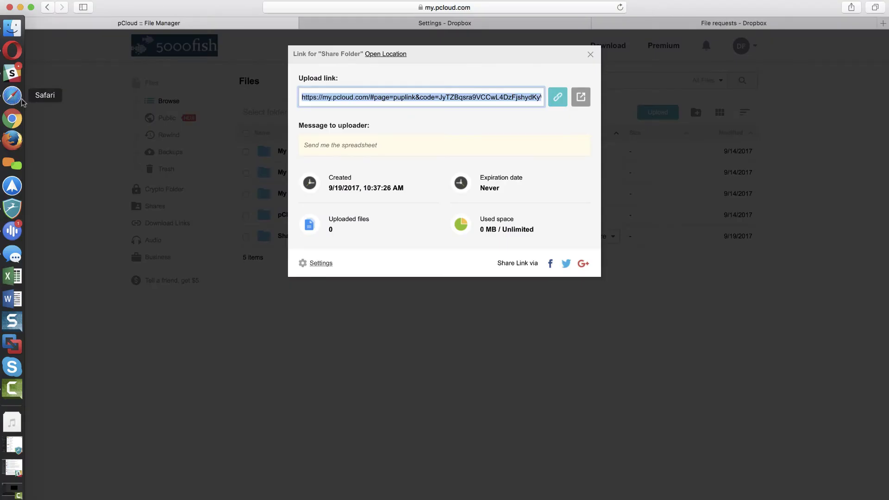
# - Open Share Folder's new dated subfolder to see the 13.0 KB upload, then go to Dropbox's File requests
pyautogui.click(590, 55)
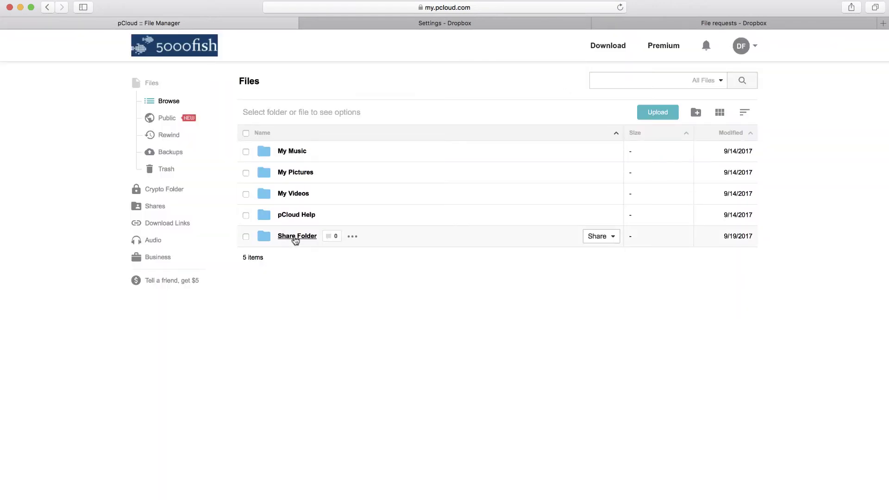
pyautogui.click(294, 238)
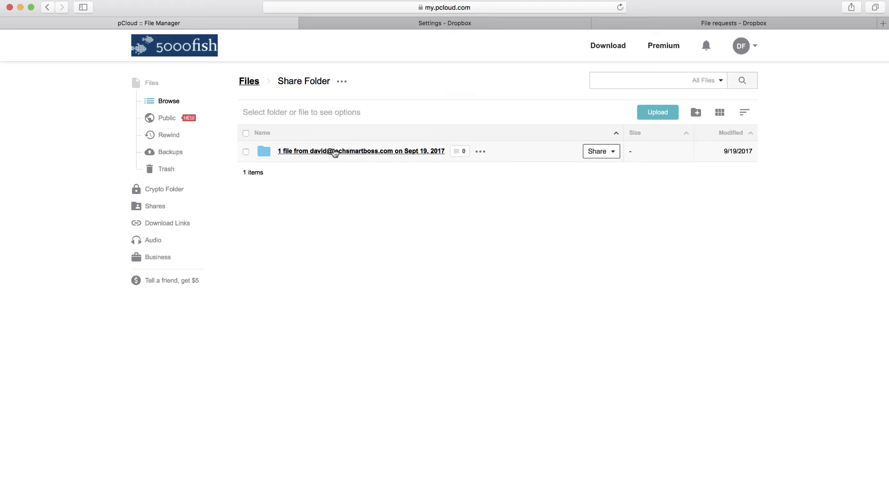
pyautogui.click(334, 152)
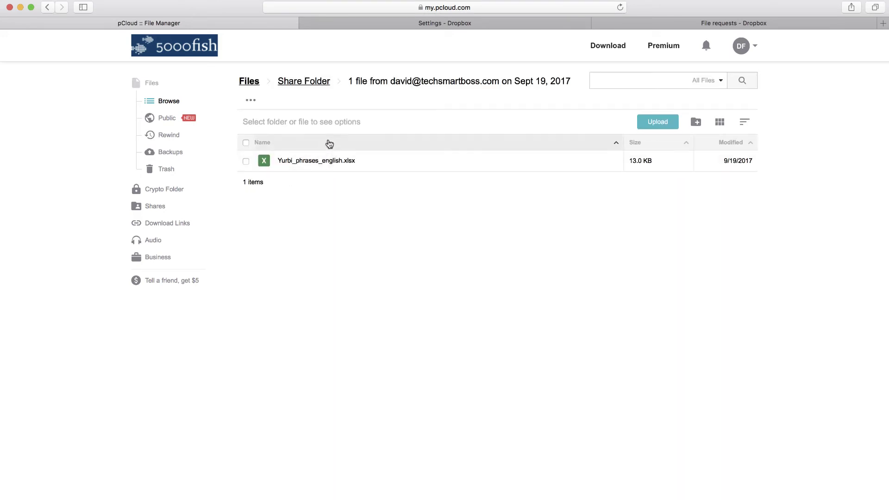
pyautogui.click(632, 22)
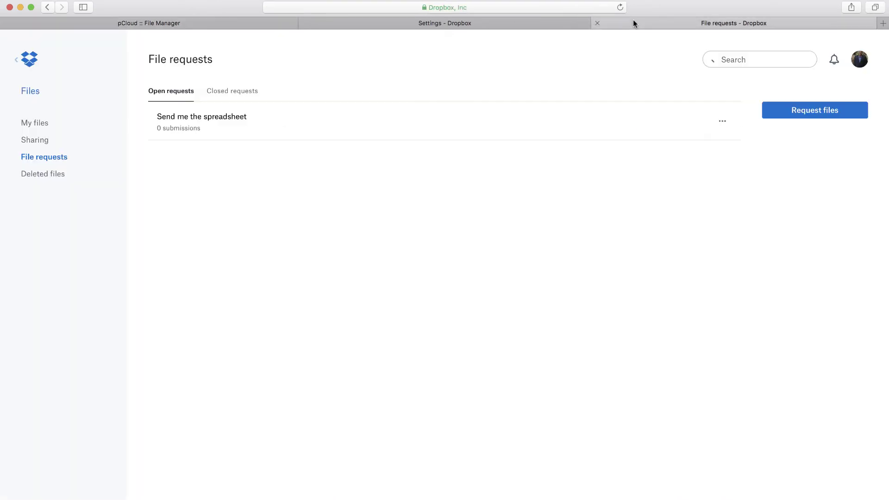
# - Open the 'Send me the spreadsheet' request folder showing the submitted Yurbi_phrases_english.xlsx
pyautogui.click(192, 118)
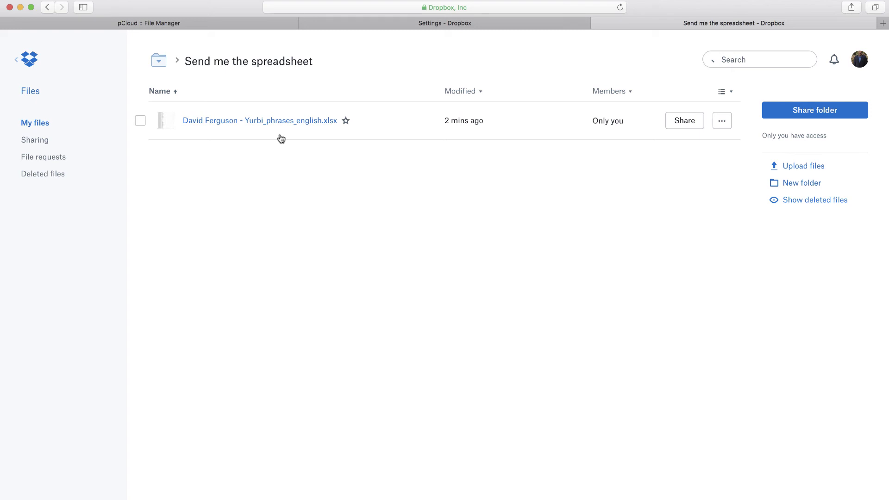
# - Return to the pCloud file manager listing the 13.0 KB Yurbi_phrases_english.xlsx upload
pyautogui.click(473, 25)
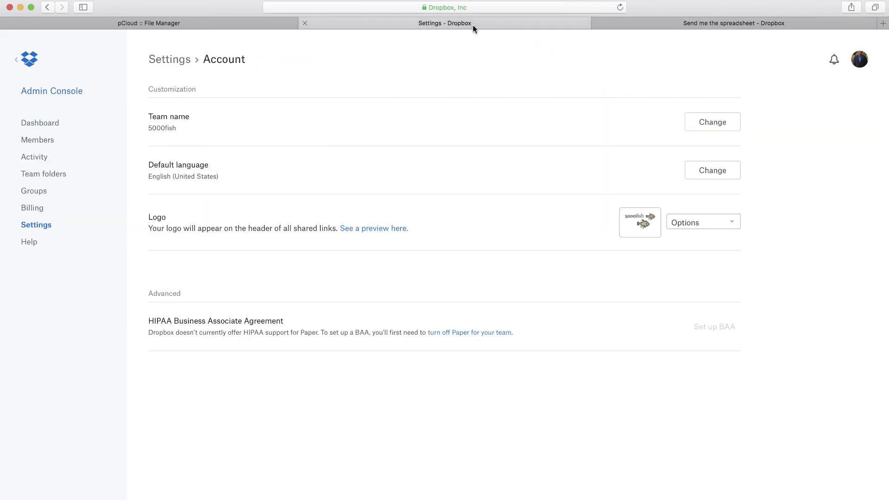
pyautogui.click(244, 26)
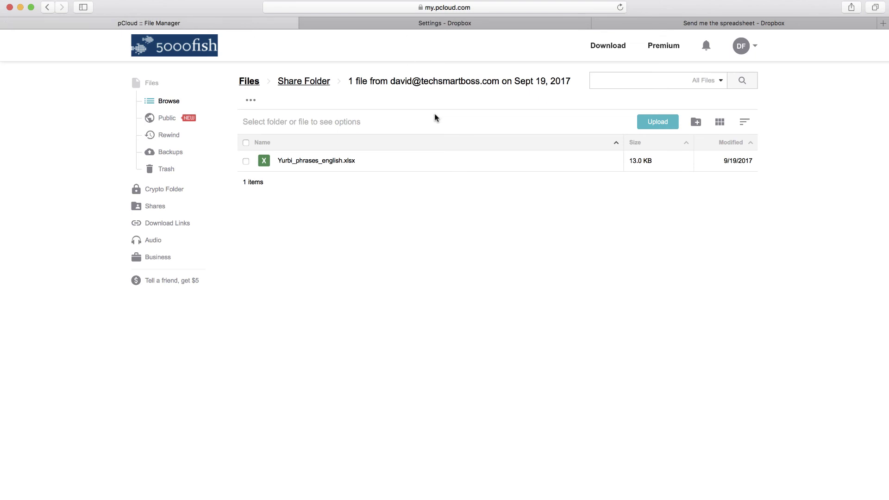